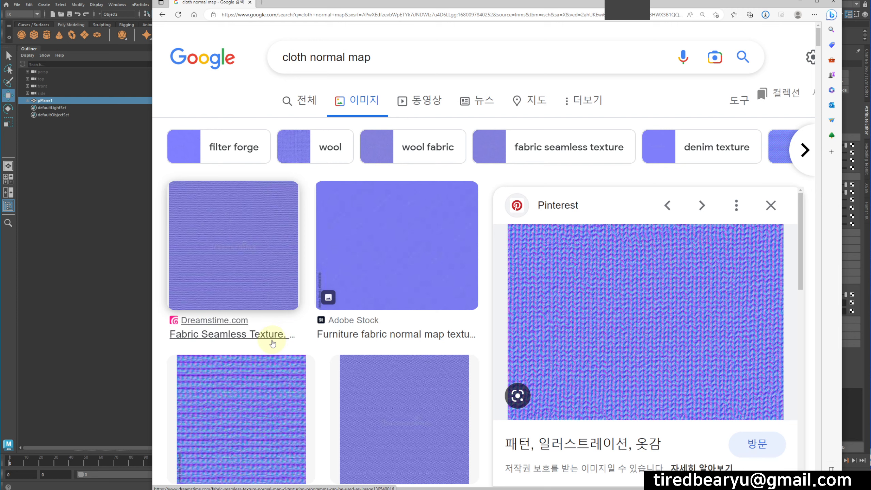
Examine the cloth normal map image results, previewing several woven and knit patterns through to the seamless blue wool fabric.
click(223, 263)
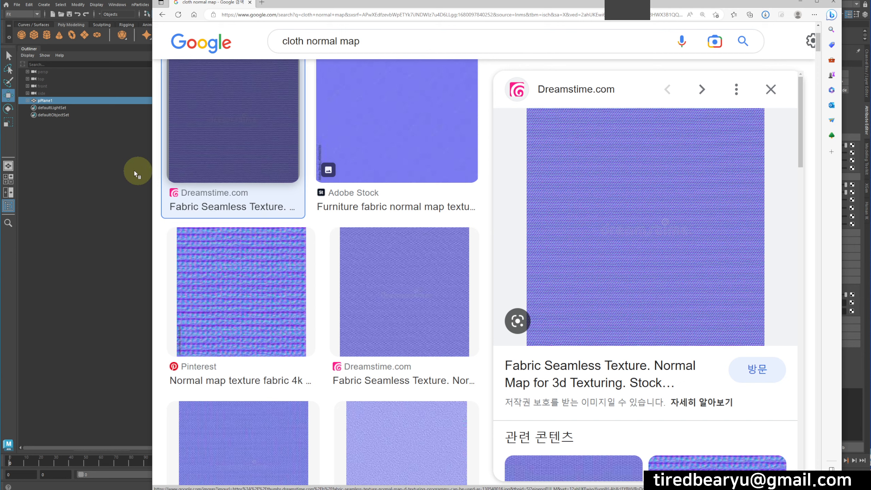
scroll(275, 194, up, 3)
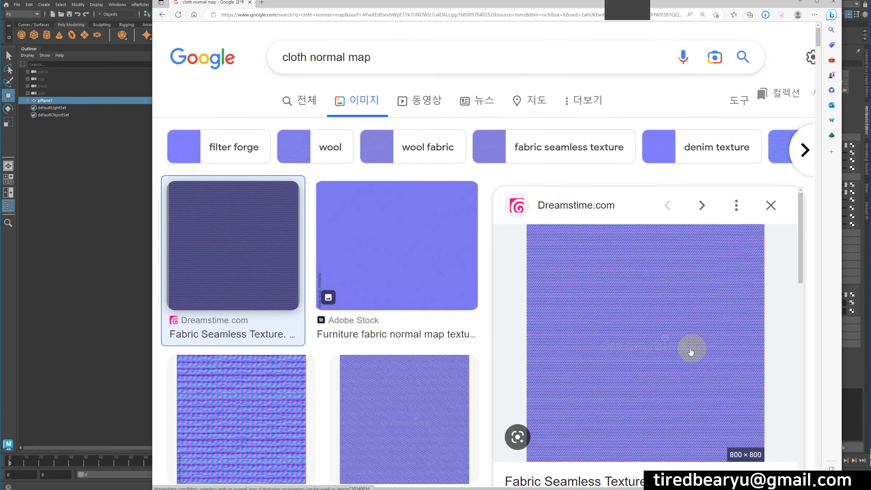
scroll(316, 249, down, 5)
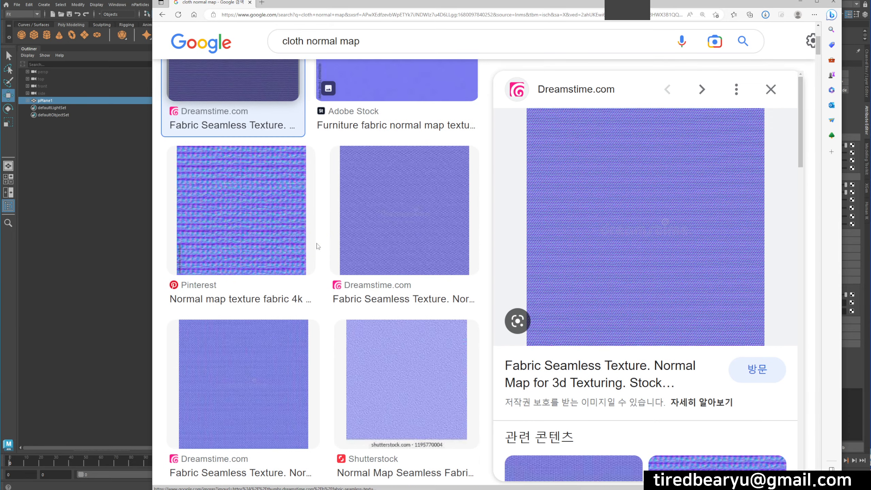
click(238, 200)
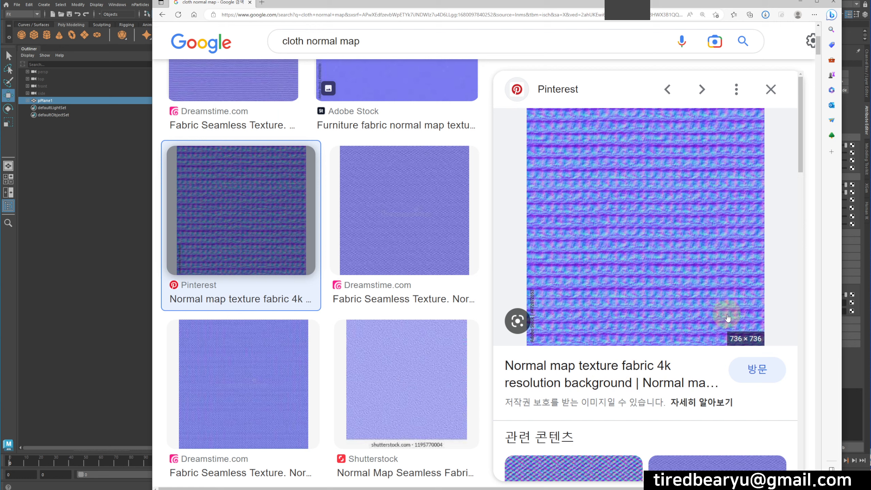
click(211, 355)
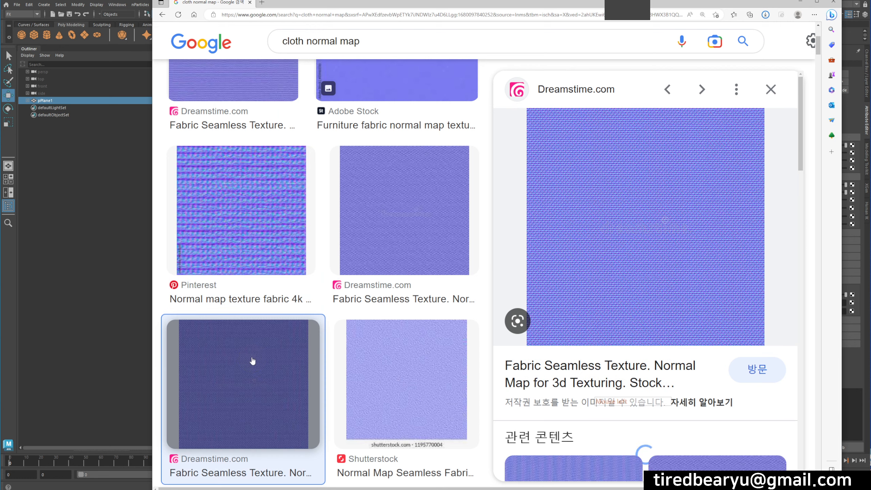
scroll(266, 360, down, 4)
click(331, 393)
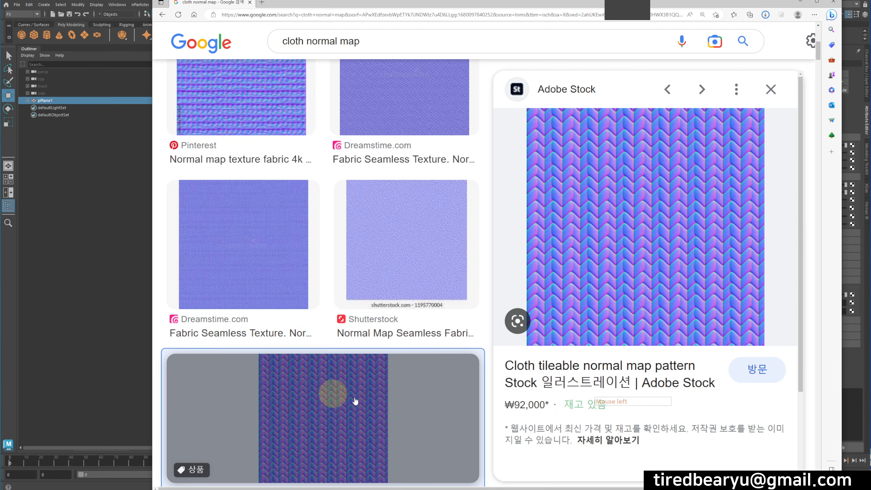
scroll(322, 387, down, 6)
click(313, 382)
scroll(365, 384, down, 6)
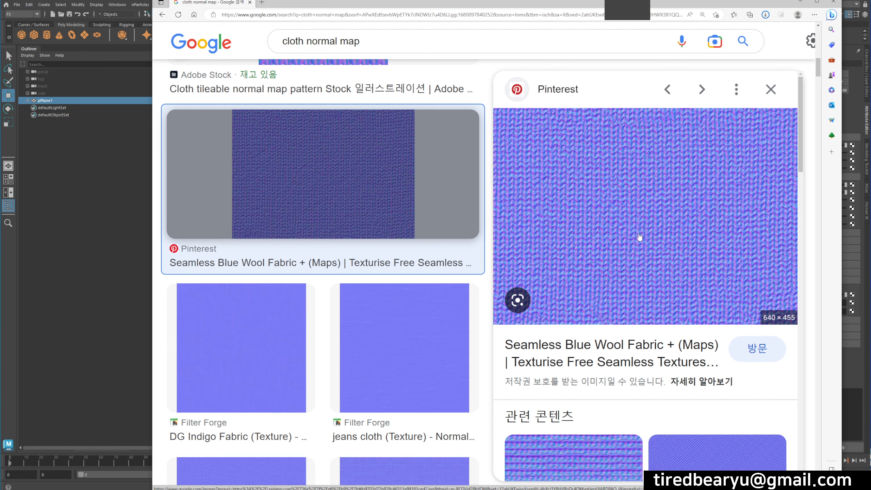
Switch to Maya and connect a File texture to the Bump Mapping attribute of the plane's standardSurface2 material.
click(798, 3)
alt+drag(603, 169, 614, 175)
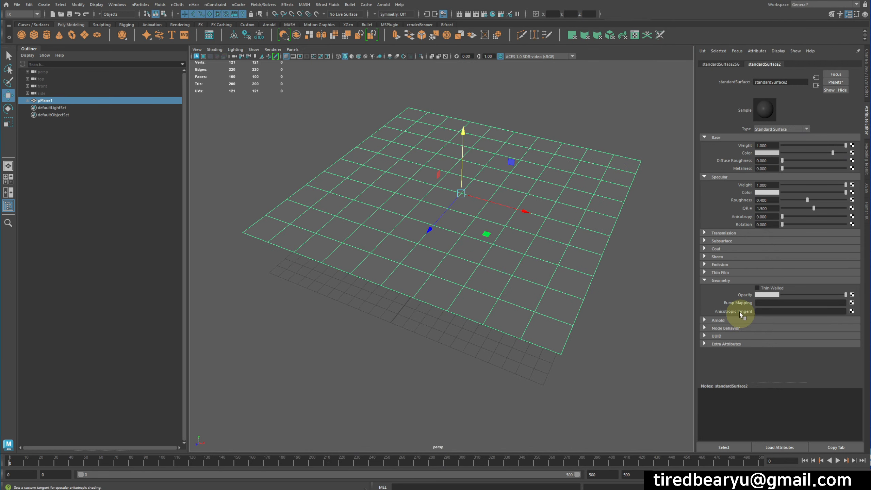
click(852, 302)
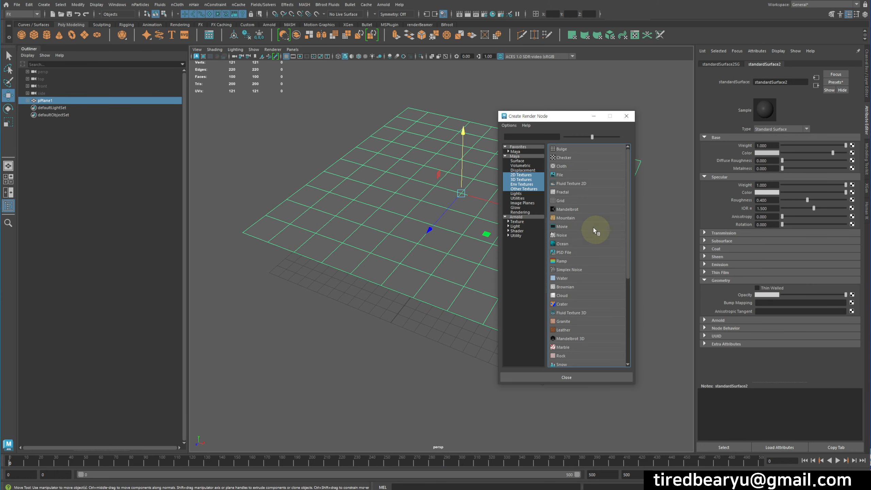
click(565, 174)
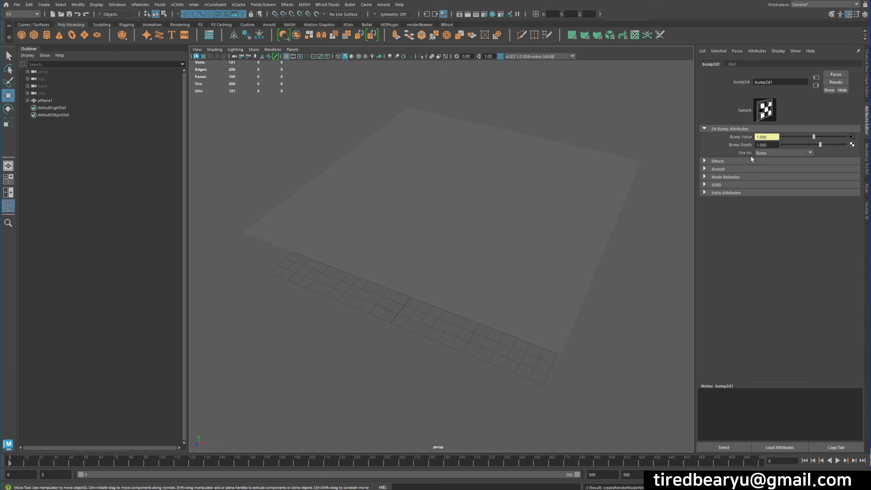
Set the plane material's 2D bump node to be used as Tangent Space Normals.
click(771, 153)
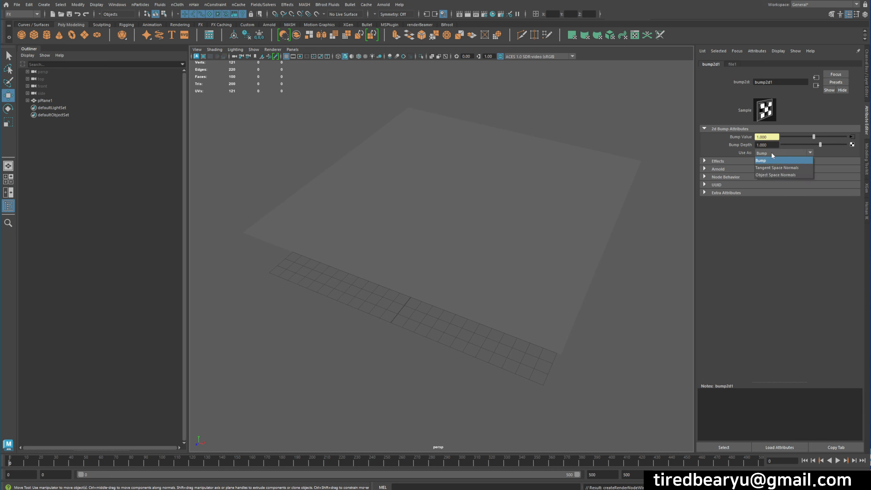
click(765, 167)
click(276, 367)
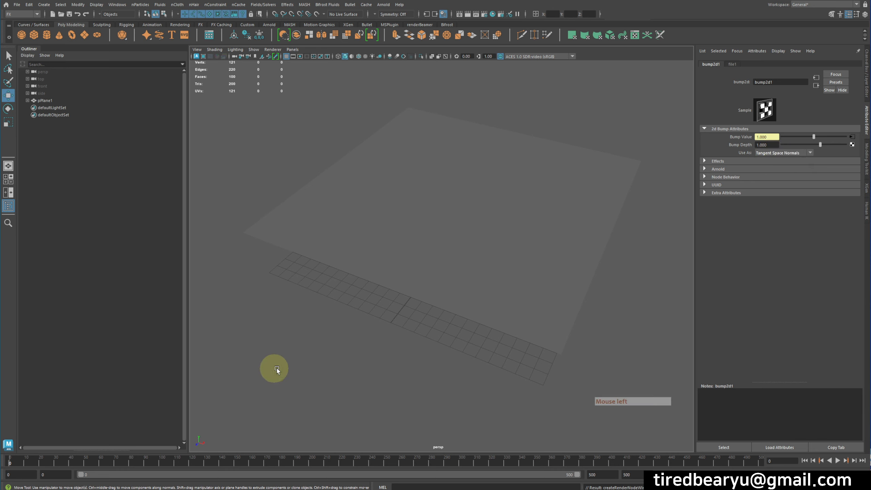
alt+drag(394, 305, 401, 299)
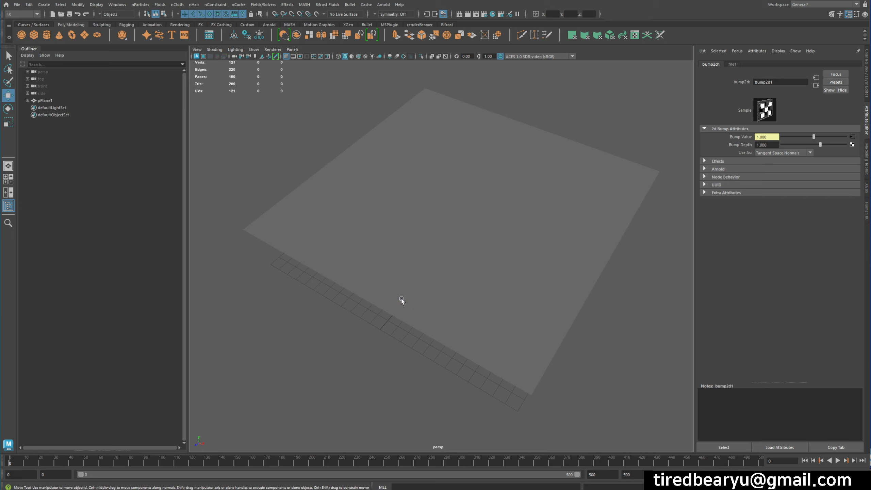
alt+drag(428, 247, 423, 253)
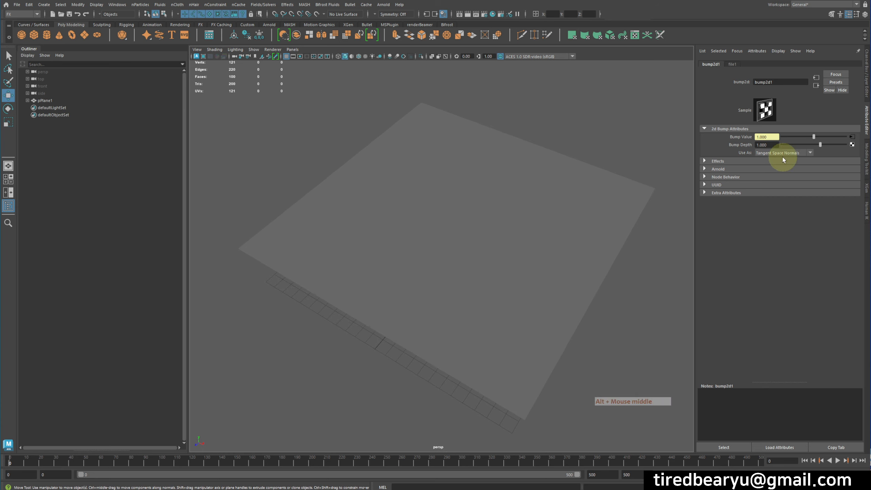
Load seamless_blue_wool_fabric_texture_NORMAL.jpg from the Downloads folder as the image of the file texture connected to the bump node.
click(853, 137)
click(851, 163)
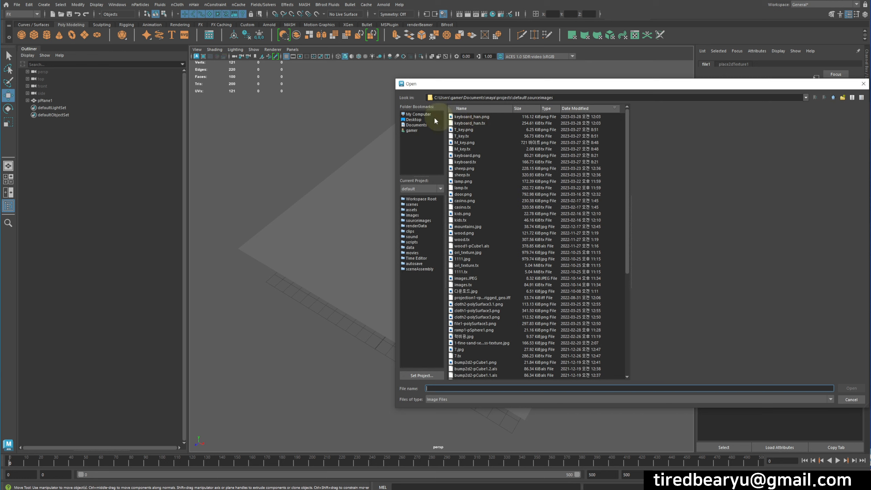
click(419, 115)
click(414, 130)
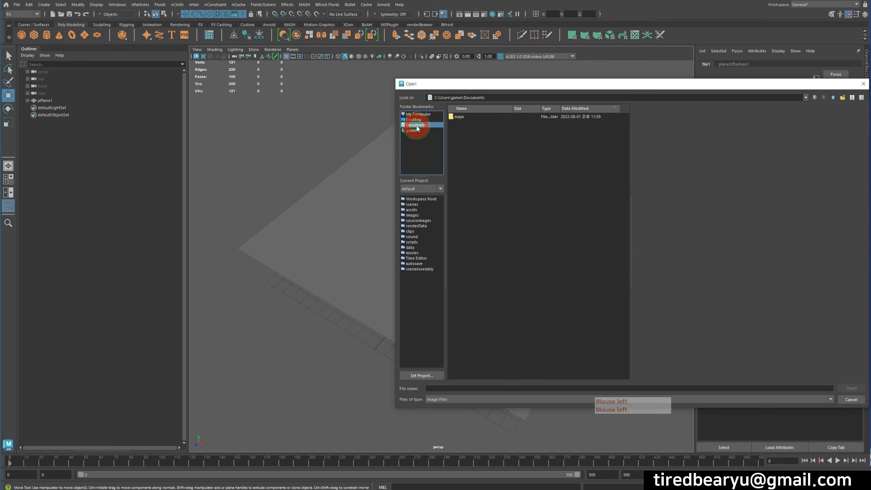
double_click(480, 124)
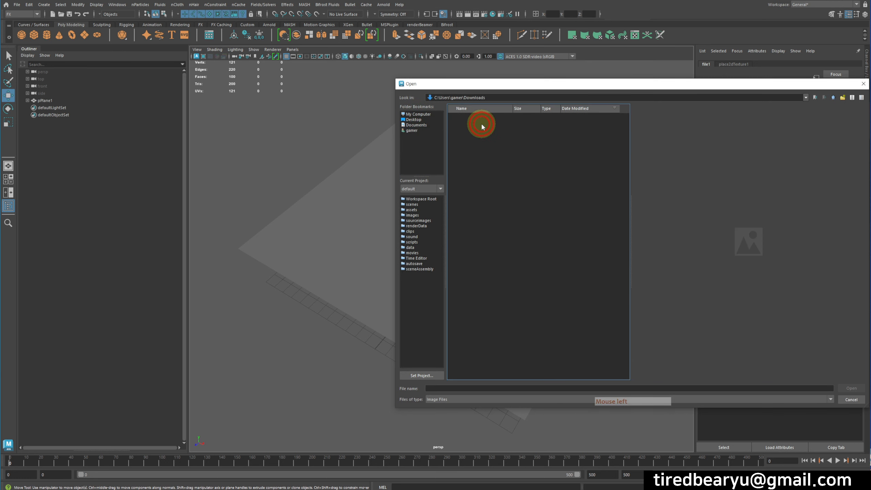
click(476, 117)
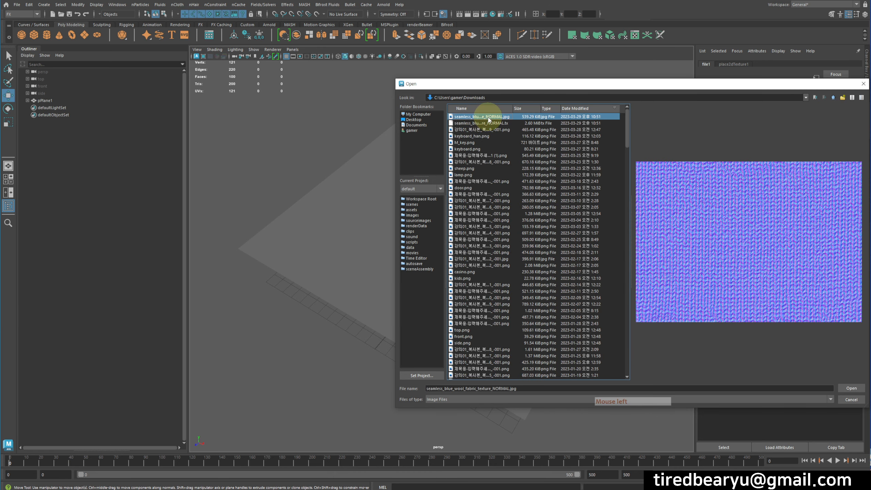
double_click(538, 117)
click(563, 198)
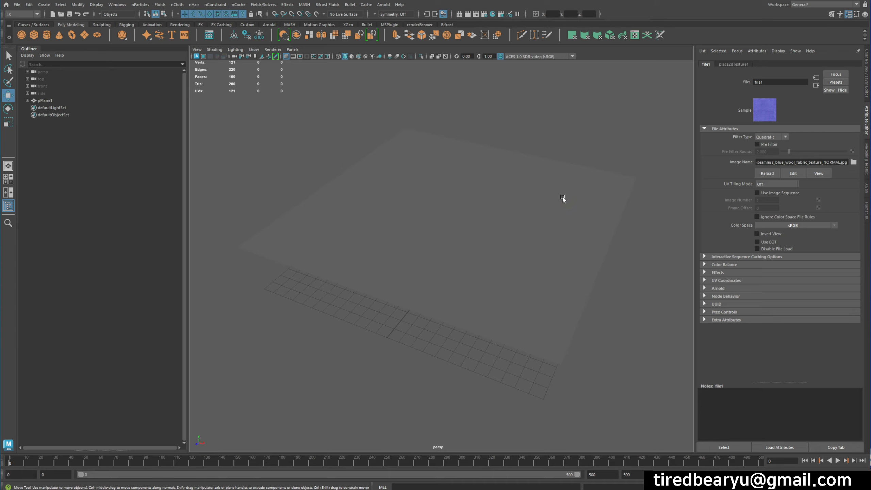
Show textures in the viewport and examine the knit relief on the plane up close and from several angles.
key(6)
alt+right_drag(539, 265, 575, 291)
alt+middle_drag(575, 291, 533, 261)
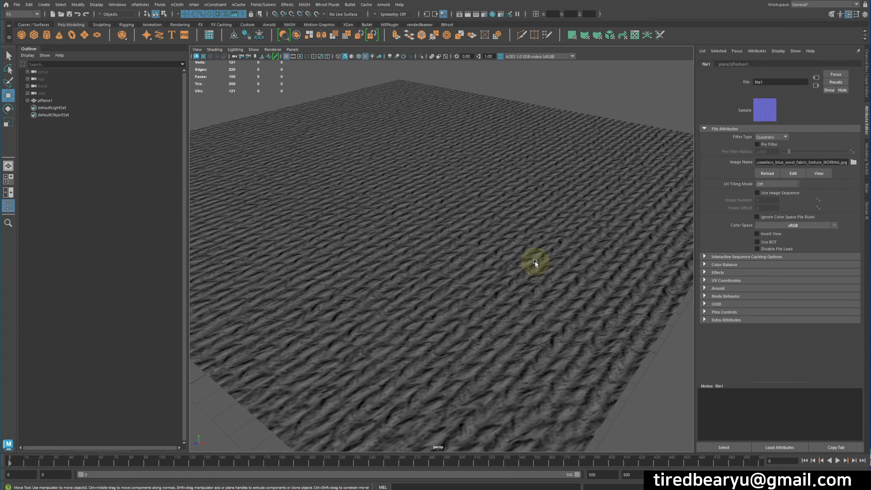
alt+right_drag(537, 271, 519, 254)
alt+drag(519, 255, 788, 268)
mouse_move(549, 248)
alt+mouse_down()
mouse_move(491, 241)
mouse_move(521, 232)
mouse_move(401, 243)
mouse_move(395, 236)
mouse_move(449, 236)
mouse_move(407, 226)
alt+mouse_up()
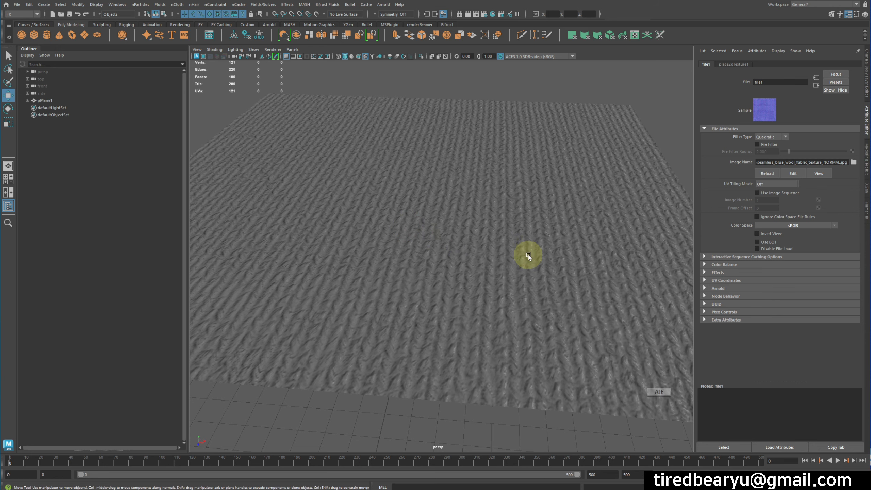
alt+drag(519, 248, 465, 245)
alt+right_drag(454, 242, 418, 237)
alt+middle_drag(426, 233, 461, 221)
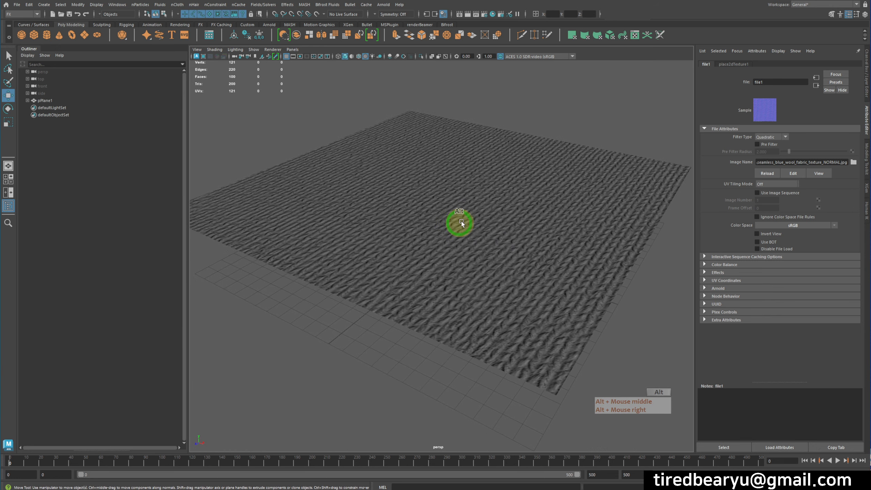
alt+drag(461, 222, 461, 228)
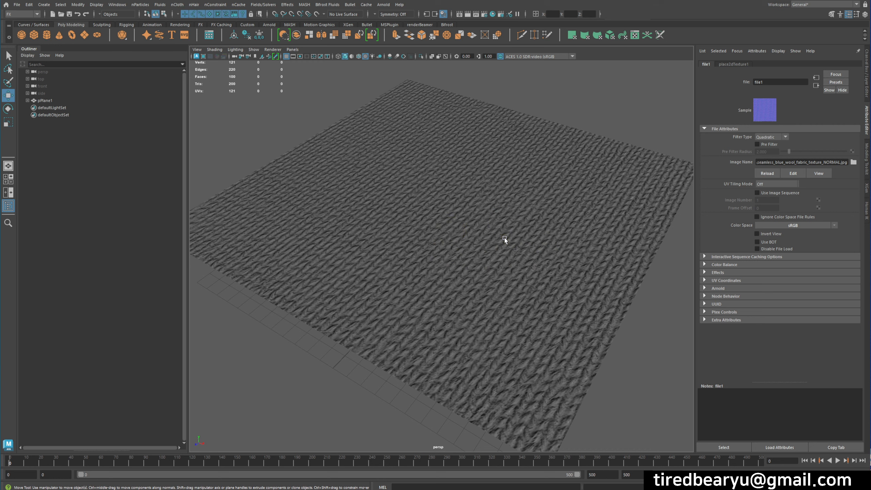
Set the normal map's 2D placement Repeat UV to 10 in both U and V.
click(734, 66)
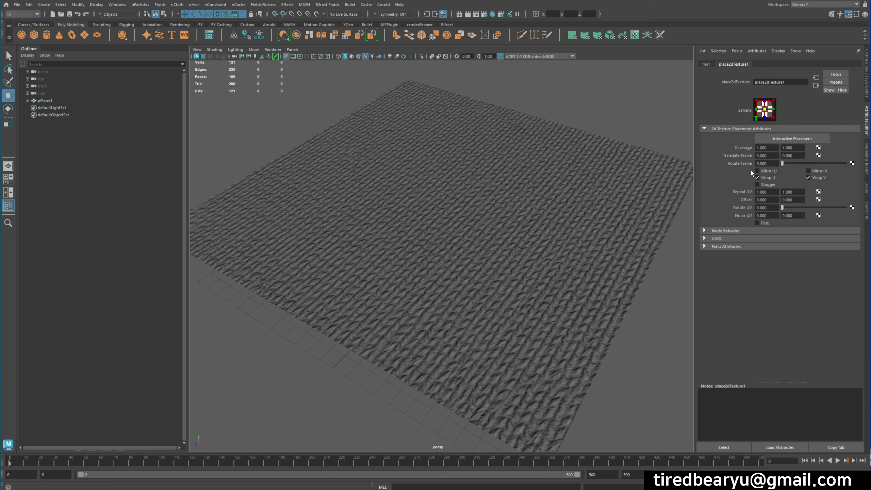
click(768, 192)
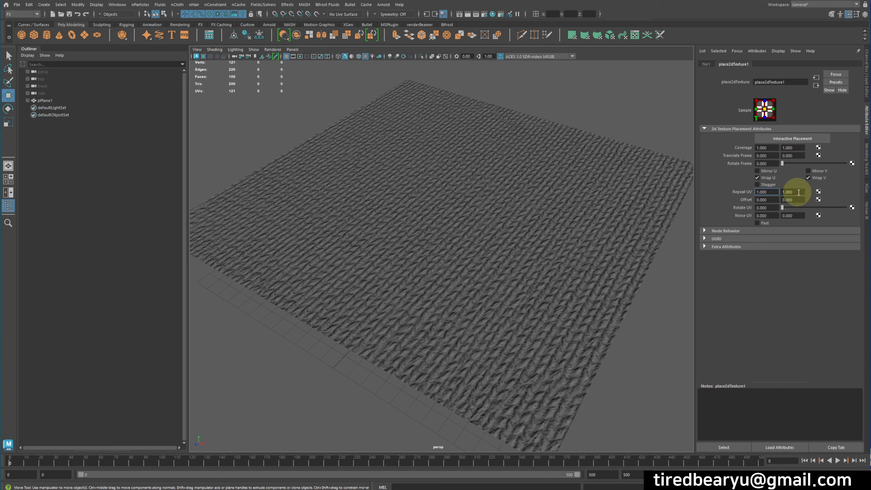
click(242, 199)
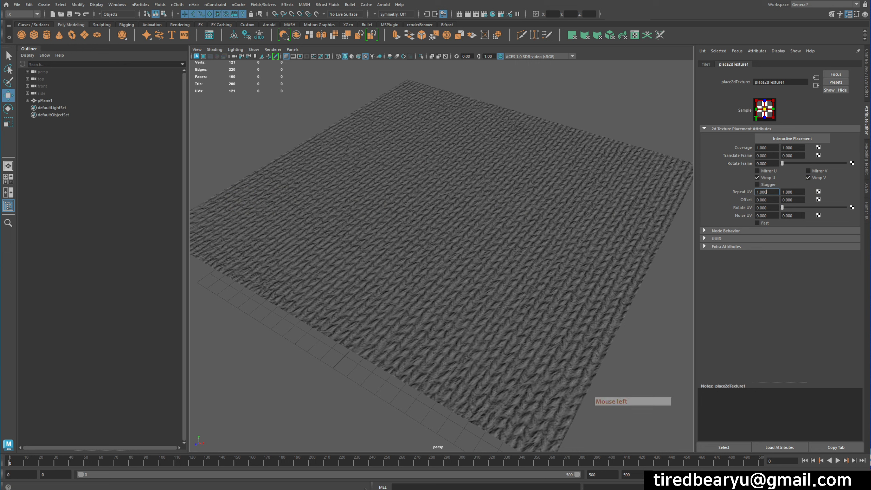
click(766, 193)
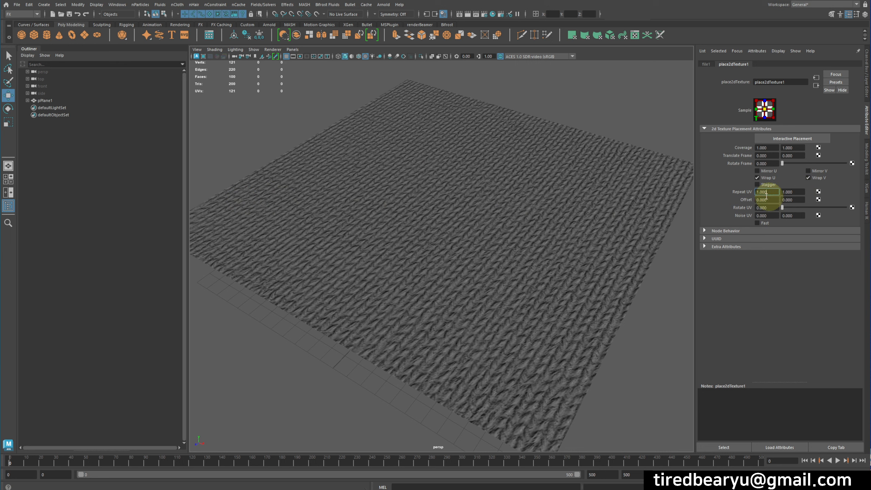
text(10)
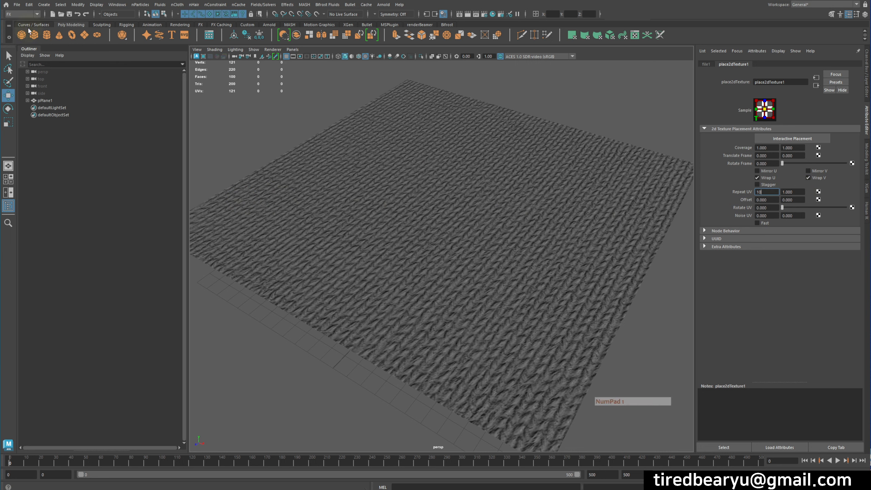
key(Tab)
text(10)
key(Return)
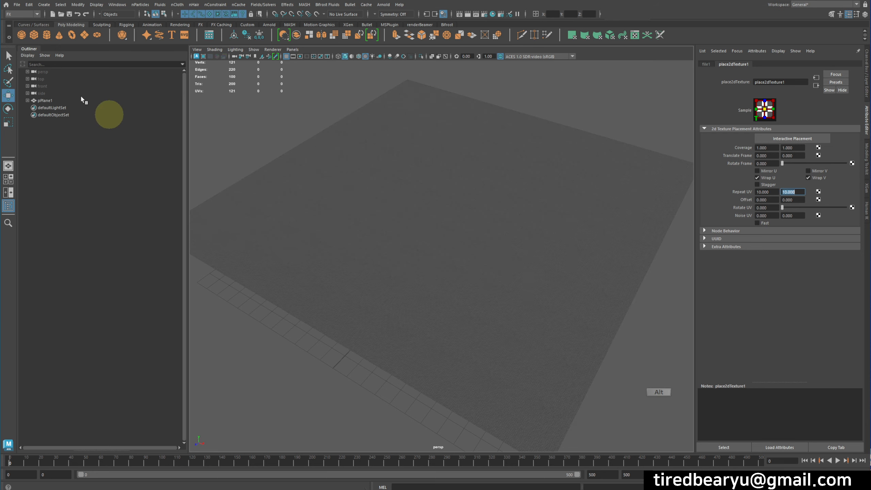
Examine the density and tiling of the repeated knit pattern on the plane, both close up and from a distance.
alt+drag(435, 210, 439, 214)
alt+right_drag(439, 214, 549, 275)
alt+drag(550, 274, 448, 242)
alt+middle_drag(451, 221, 497, 268)
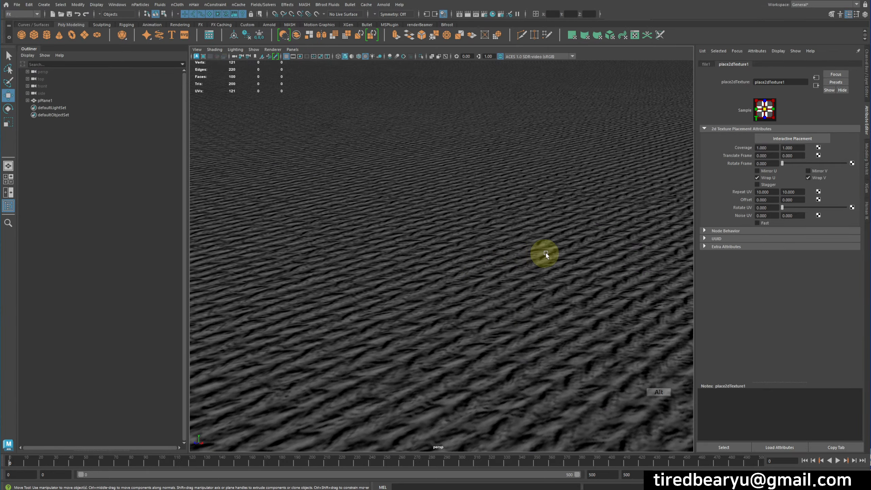
alt+right_drag(545, 254, 302, 208)
alt+drag(301, 208, 487, 246)
alt+right_drag(487, 246, 554, 274)
alt+drag(554, 274, 555, 255)
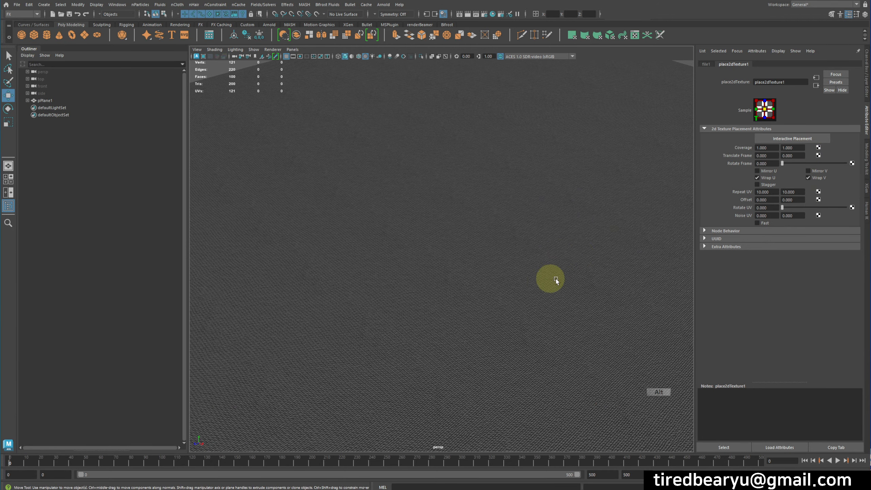
alt+middle_drag(556, 279, 573, 220)
alt+drag(573, 219, 589, 241)
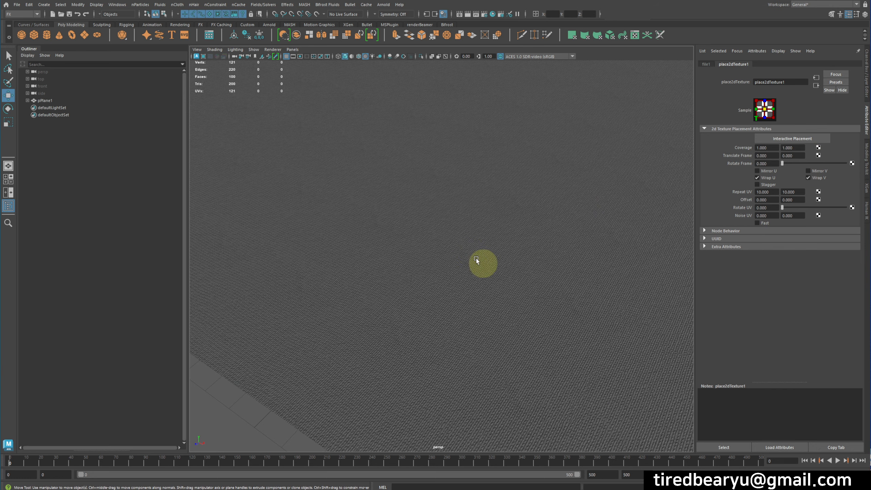
alt+right_drag(580, 291, 466, 271)
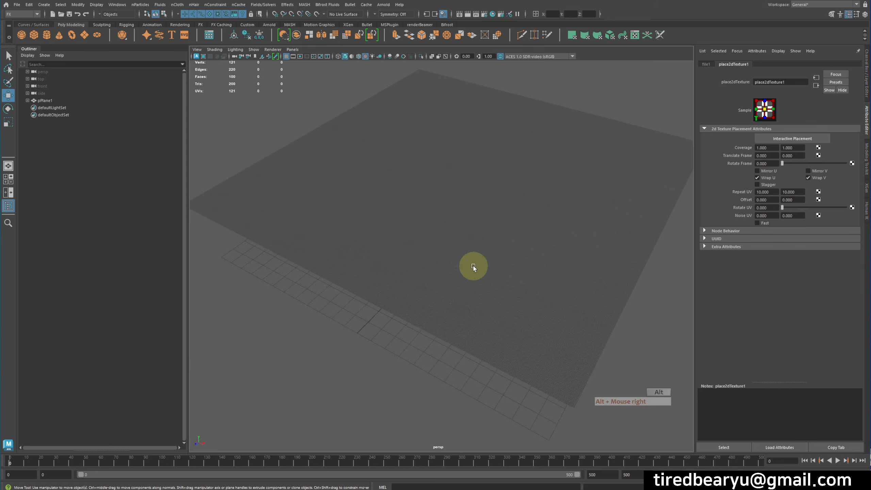
Enable Mirror U and Mirror V in the normal map's 2D texture placement.
alt+drag(466, 271, 463, 281)
alt+right_drag(463, 280, 521, 238)
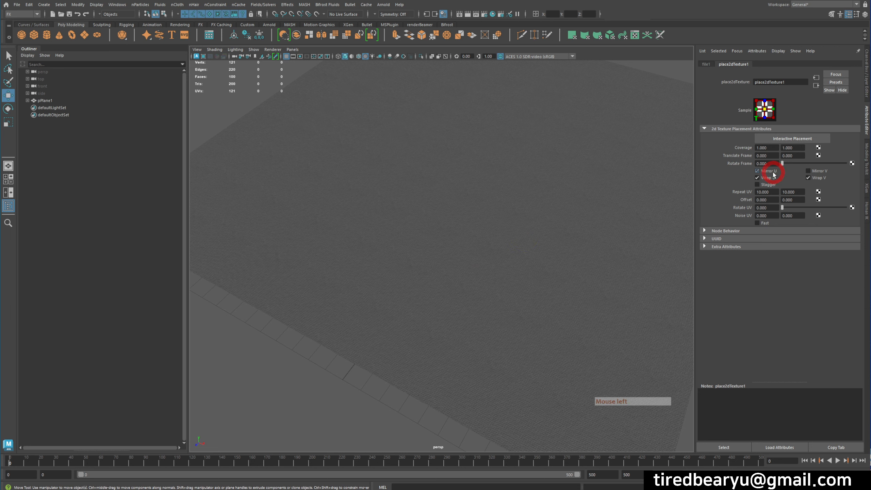
click(812, 171)
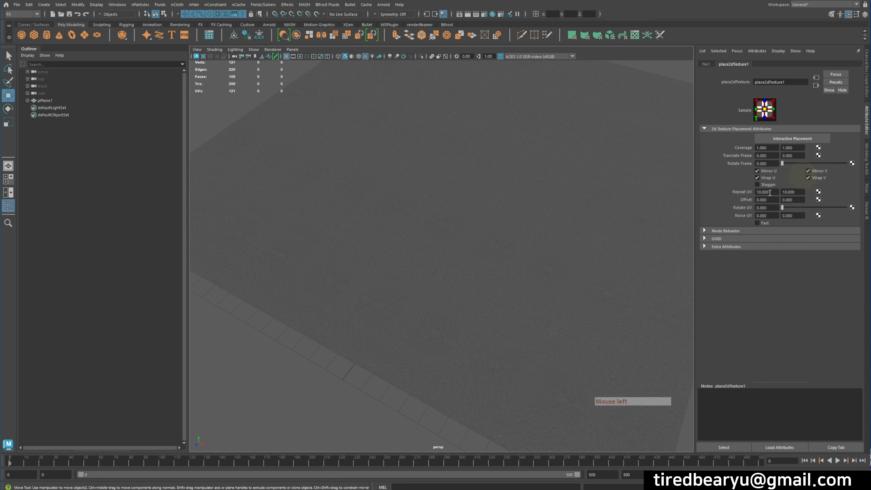
Disable Mirror U and Mirror V in the normal map's 2D texture placement and check the knit pattern near and far.
alt+right_drag(607, 236, 632, 220)
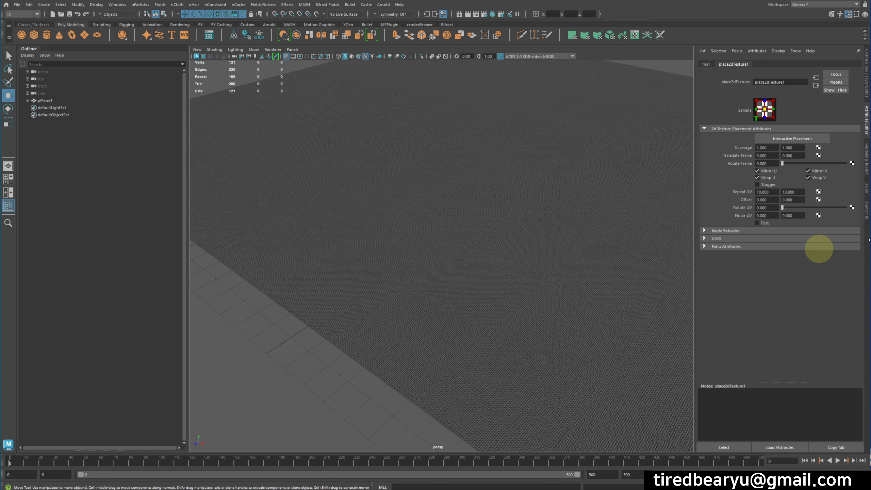
click(772, 171)
click(818, 172)
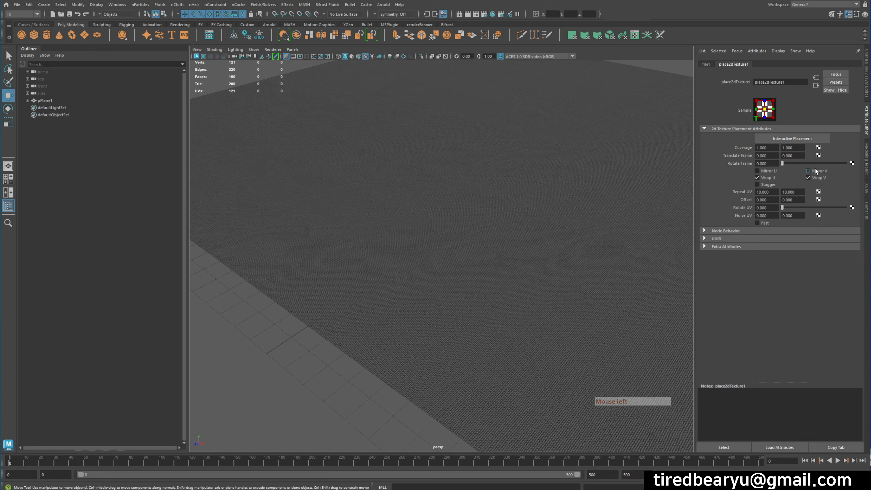
alt+right_drag(544, 247, 493, 241)
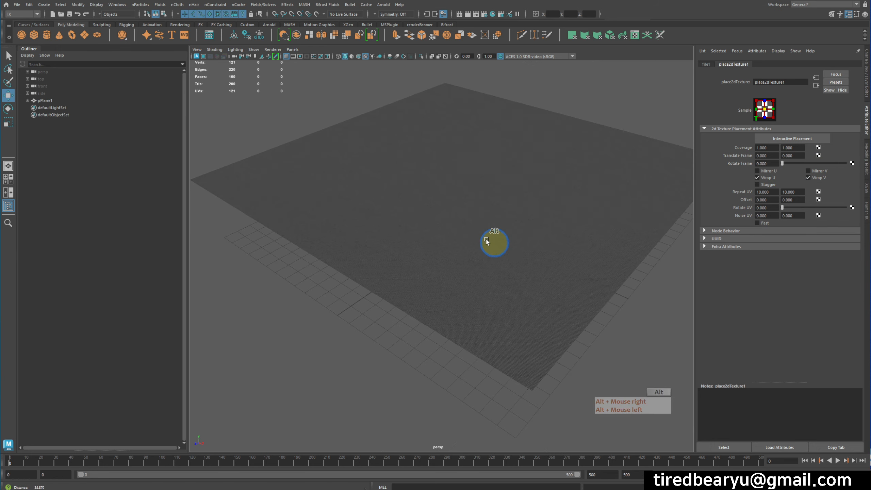
alt+right_drag(597, 214, 714, 224)
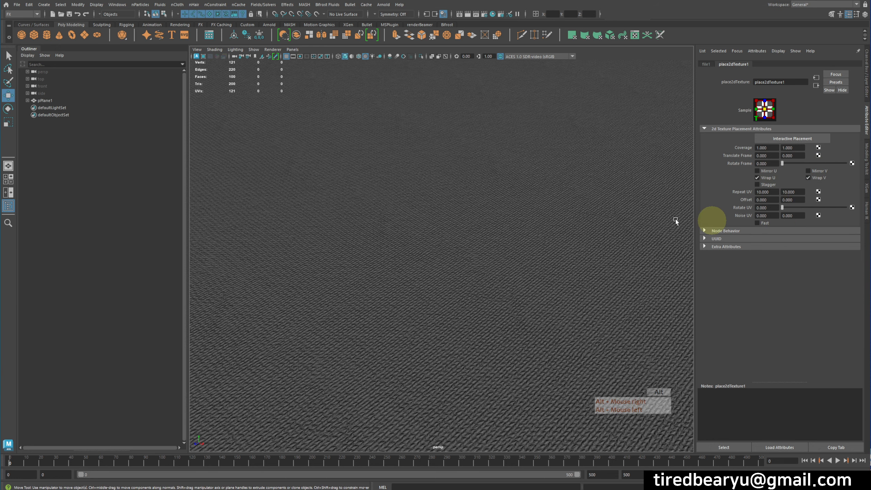
alt+right_drag(470, 222, 424, 233)
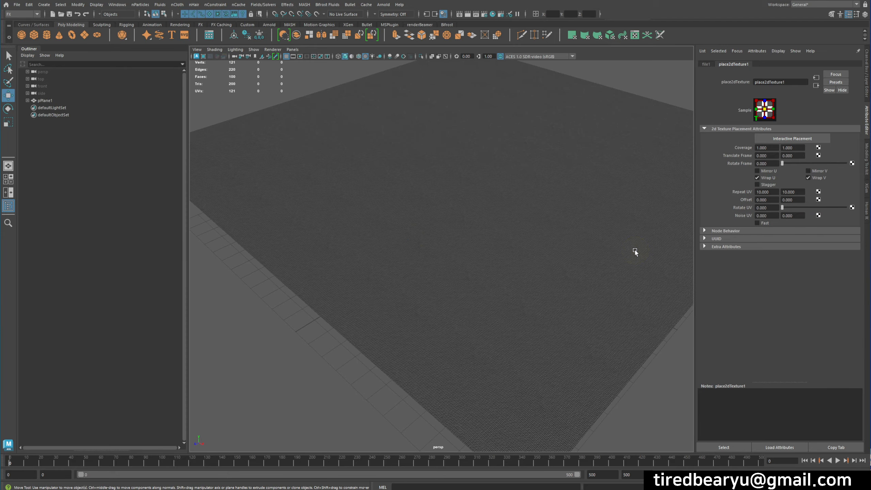
alt+right_drag(641, 287, 621, 295)
Try Bump Depth values of 0.1, 10 and 0 on the normal map's bump node, and return it to 1.
click(819, 87)
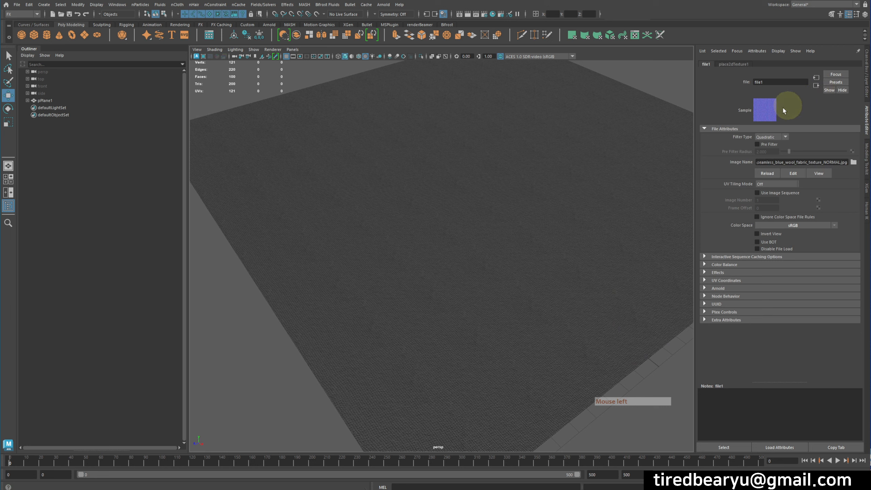
click(818, 86)
click(765, 144)
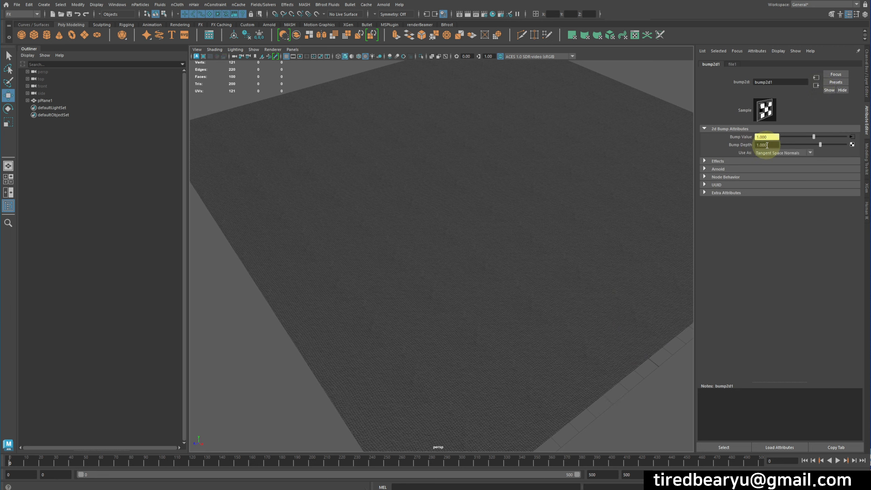
text(.1)
key(Return)
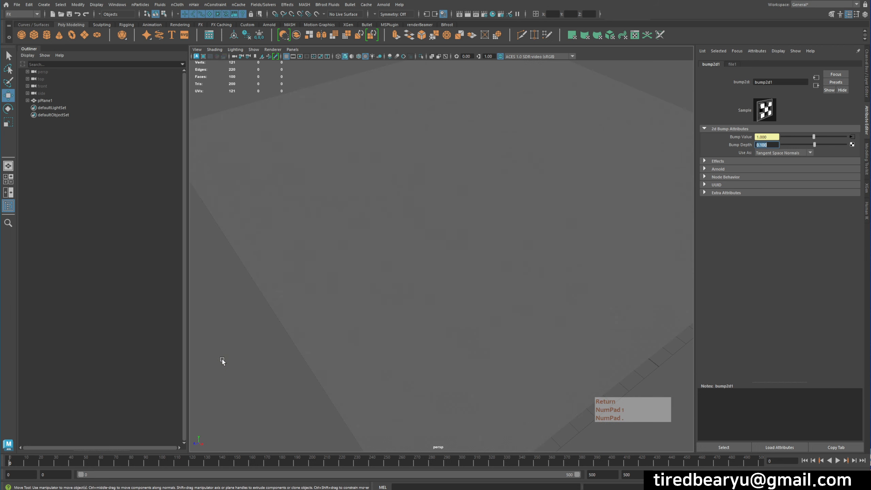
text(10)
key(Return)
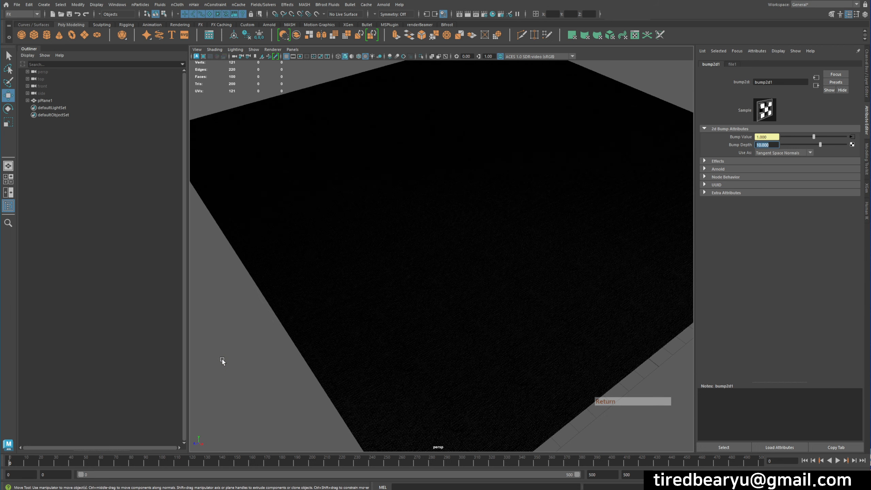
text(0)
key(Return)
text(1)
key(Return)
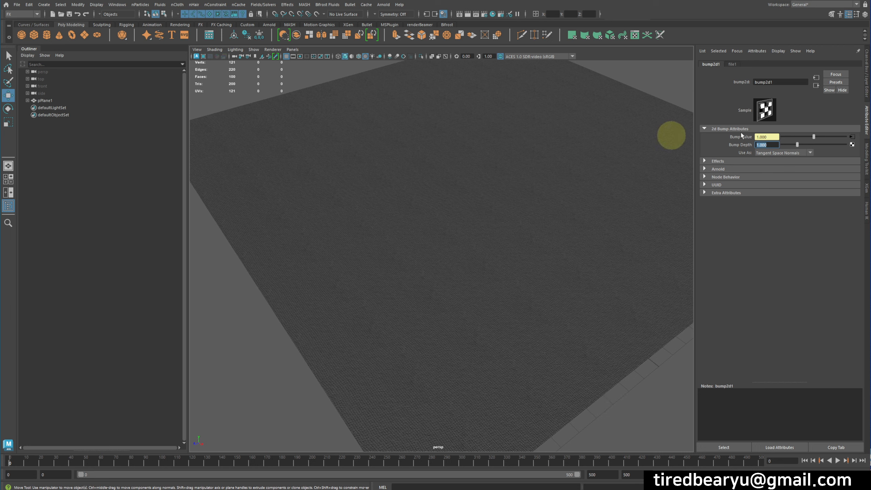
Connect a Checker texture to the base Color of the plane's standardSurface2 material.
click(819, 84)
alt+drag(467, 242, 514, 240)
alt+right_drag(514, 240, 598, 233)
alt+drag(597, 233, 491, 238)
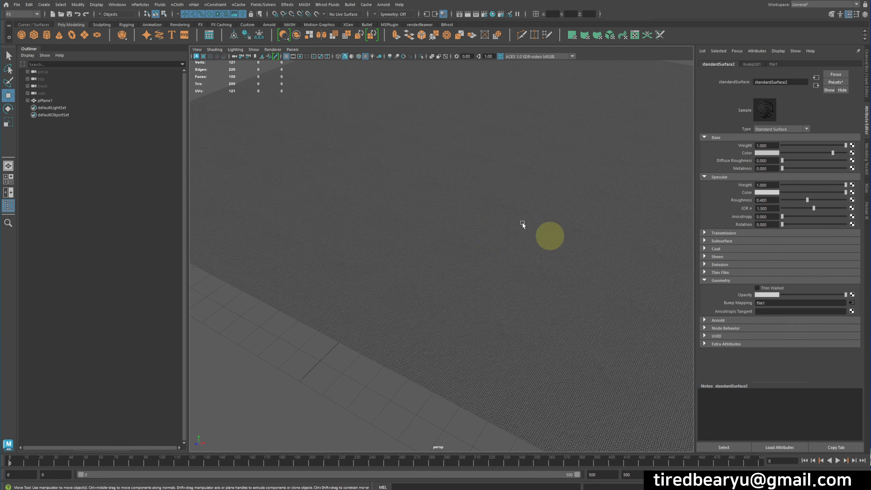
alt+right_drag(416, 185, 277, 179)
alt+drag(414, 189, 416, 199)
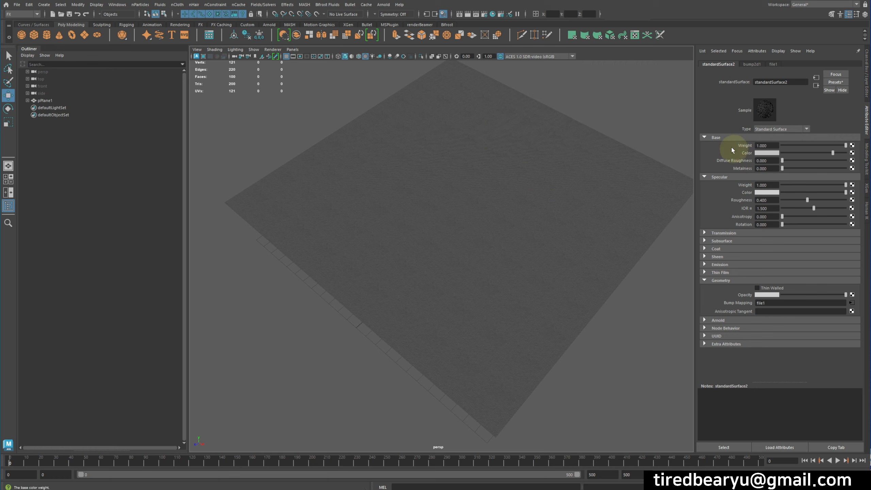
click(852, 153)
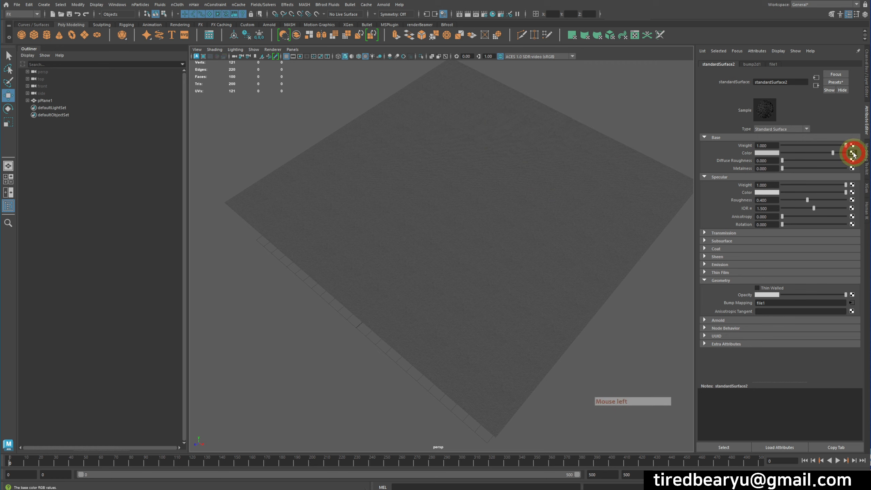
click(567, 158)
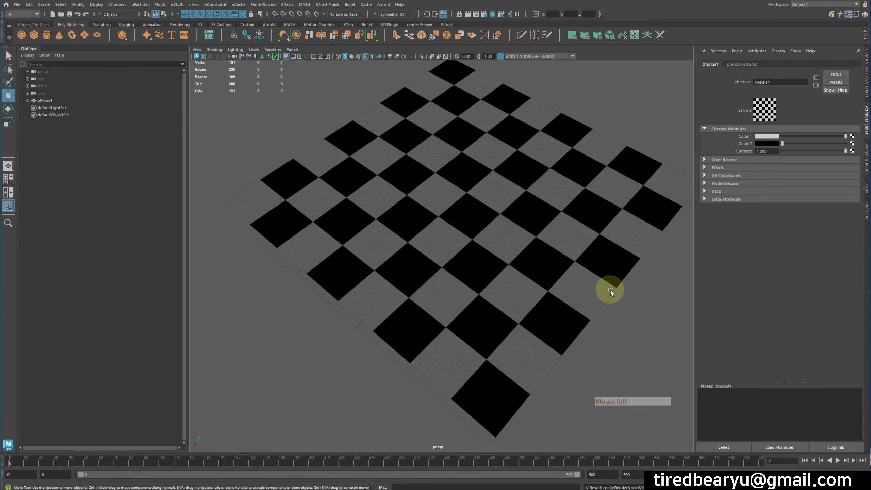
Examine how the knit relief combines with the checker squares on the plane, close up and from a distance.
alt+drag(604, 289, 592, 167)
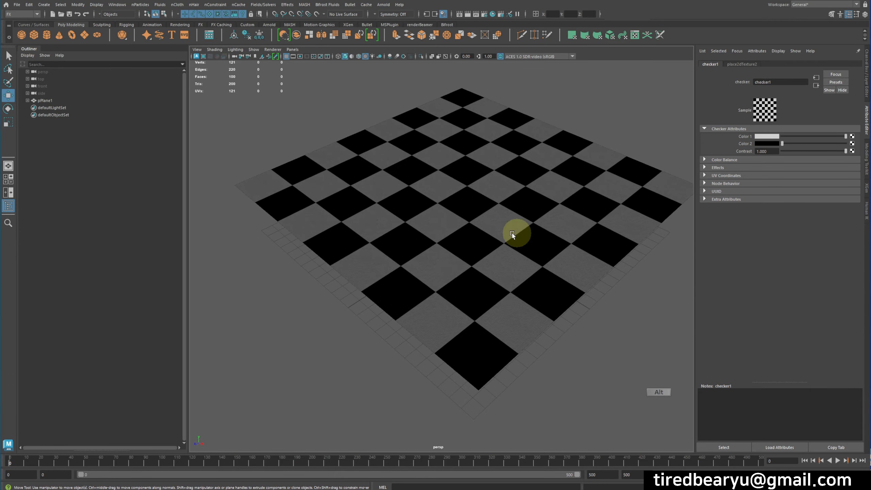
alt+right_drag(515, 235, 549, 179)
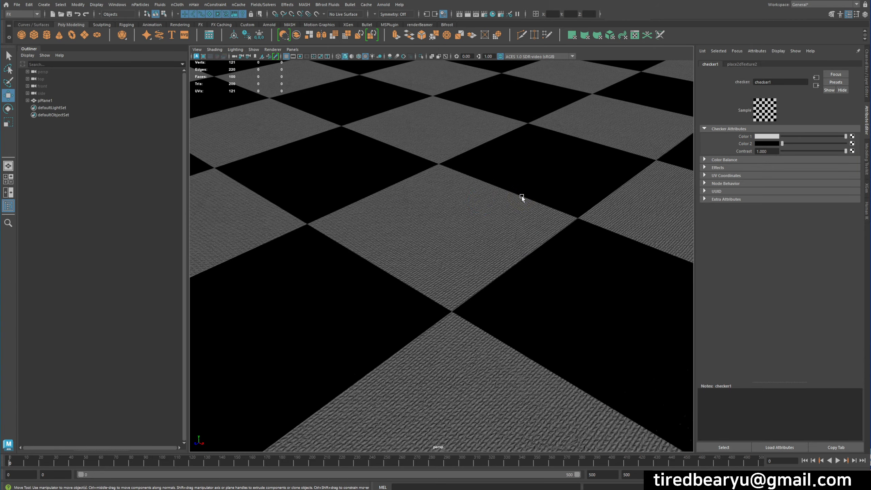
alt+drag(557, 230, 373, 213)
alt+right_drag(374, 214, 397, 230)
alt+drag(398, 230, 557, 247)
alt+right_drag(557, 246, 748, 276)
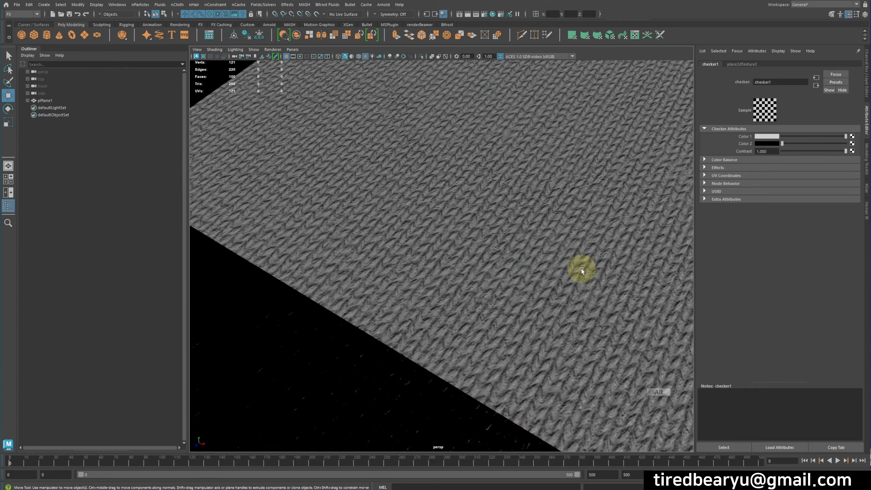
alt+right_drag(578, 270, 445, 250)
alt+drag(473, 250, 437, 245)
alt+right_drag(437, 246, 449, 245)
alt+middle_drag(449, 245, 534, 269)
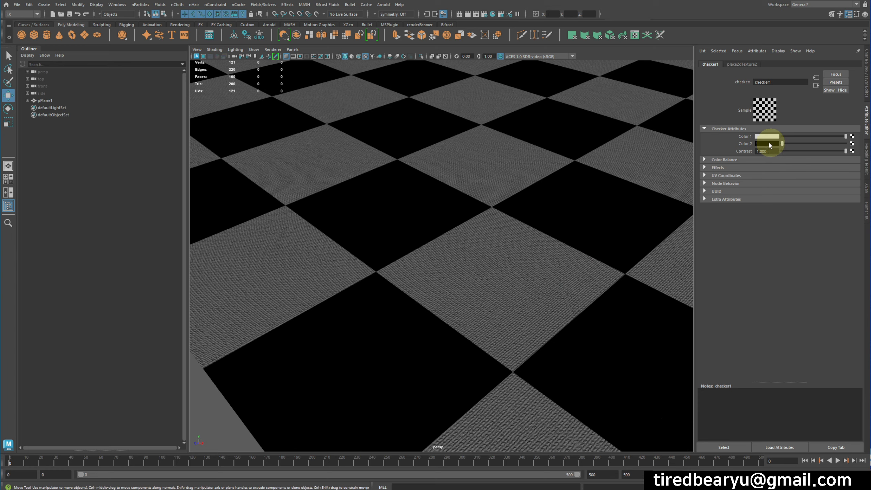
Lighten the checker's Color 2 from black to a light grey and check the knit relief on the darker squares.
drag(789, 144, 817, 146)
alt+drag(507, 275, 406, 242)
alt+right_drag(406, 241, 380, 247)
alt+middle_drag(380, 247, 426, 255)
alt+drag(425, 255, 446, 257)
alt+right_drag(445, 258, 530, 267)
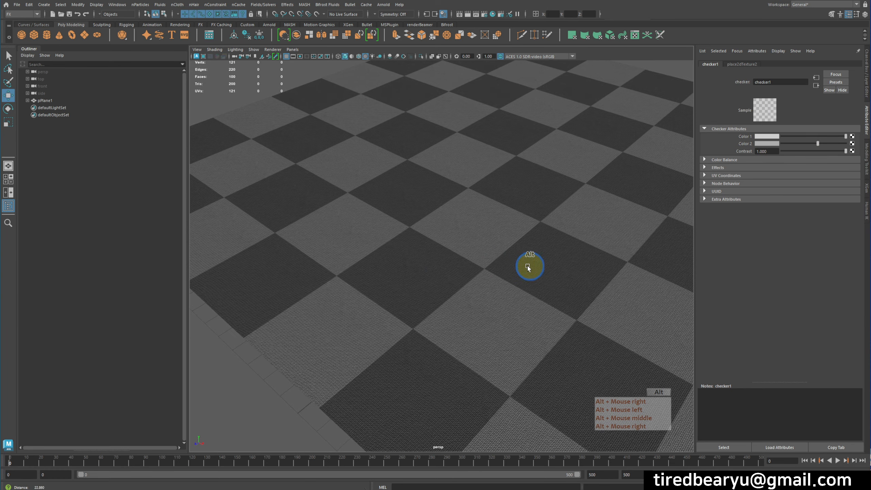
alt+middle_drag(530, 267, 532, 265)
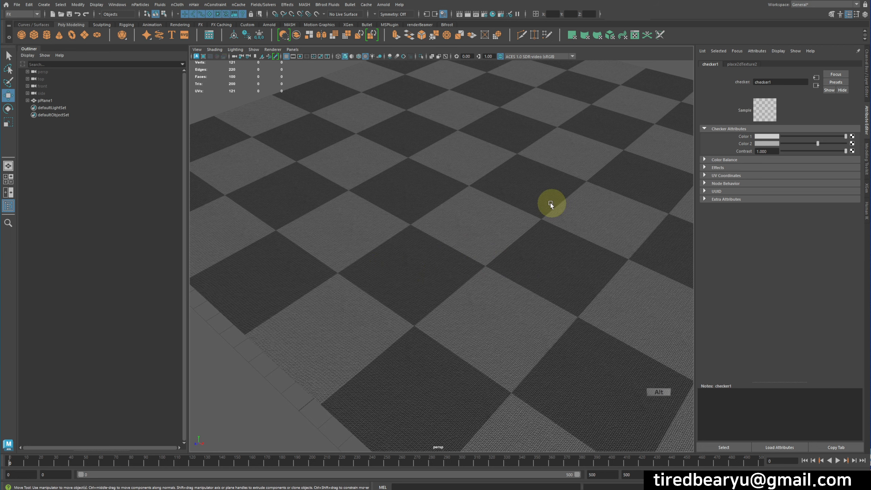
alt+drag(550, 205, 527, 219)
alt+middle_drag(527, 219, 503, 270)
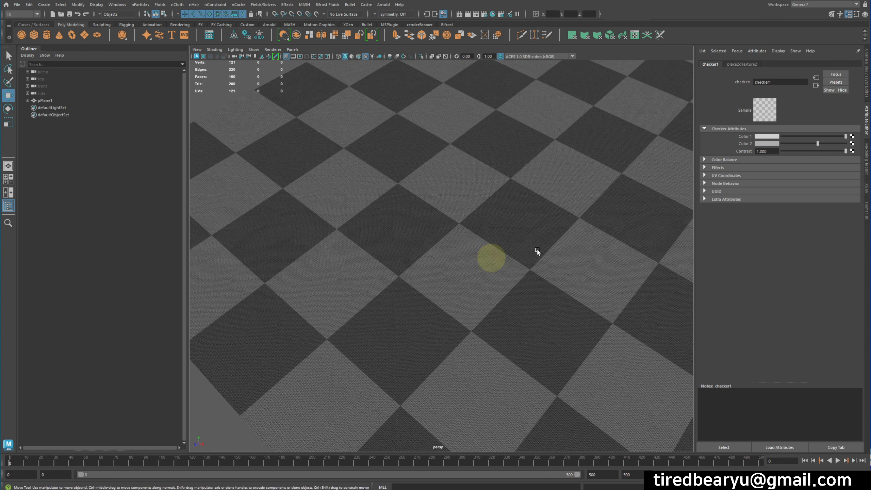
Map a File texture to the checker's Color 1 and open the file browser for its image.
click(852, 137)
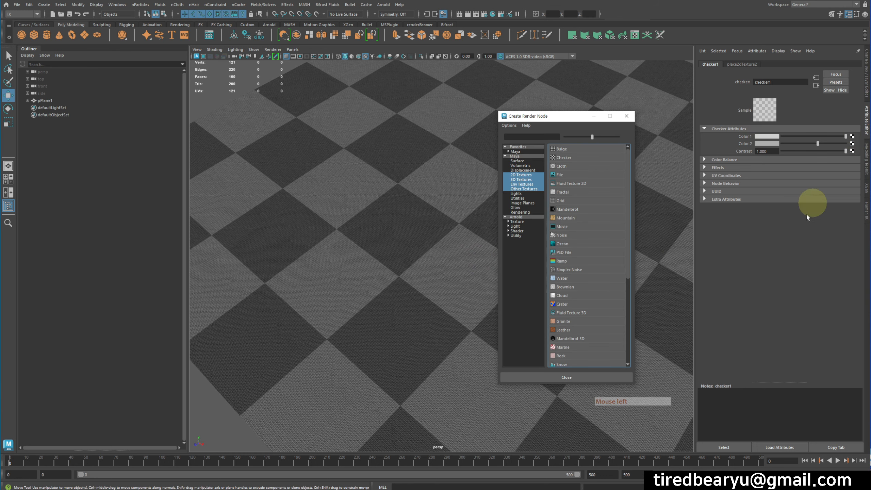
click(576, 175)
click(853, 162)
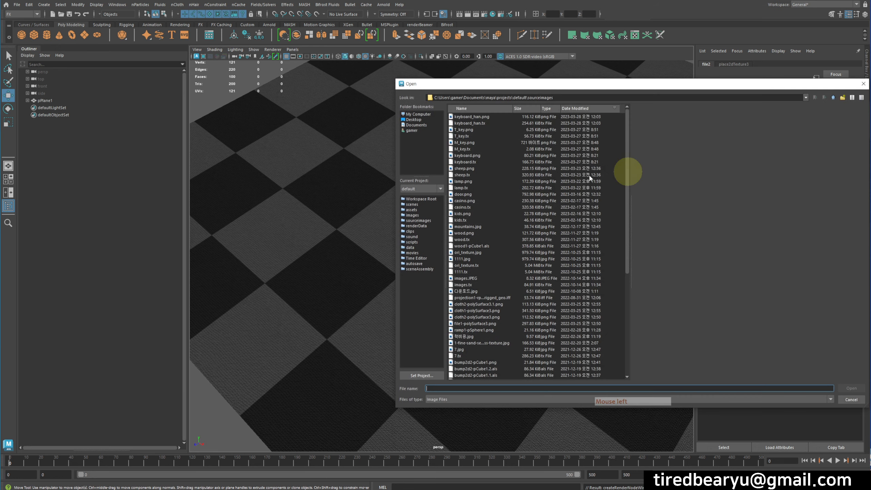
Preview the image files in the sourceimages folder to find a picture for the checker's Color 1.
click(489, 253)
click(484, 264)
click(482, 272)
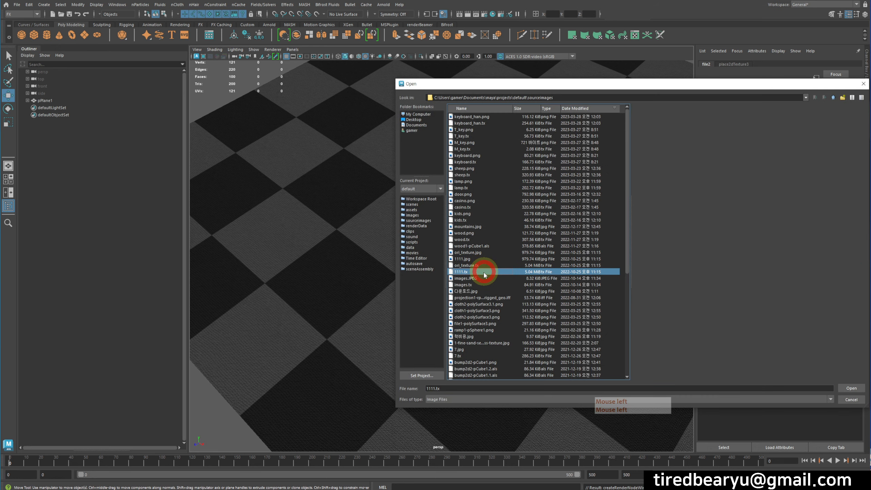
click(479, 285)
click(479, 292)
click(477, 297)
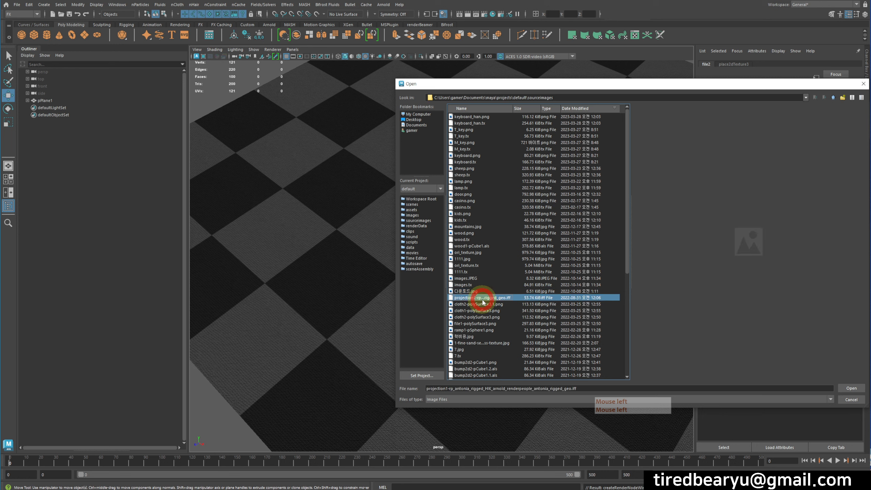
click(485, 311)
click(491, 324)
click(492, 330)
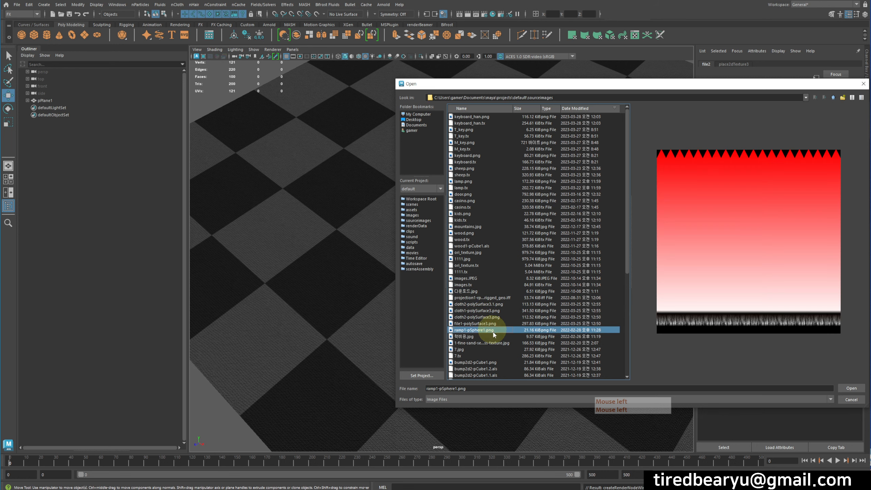
click(492, 336)
click(494, 343)
click(495, 356)
click(495, 361)
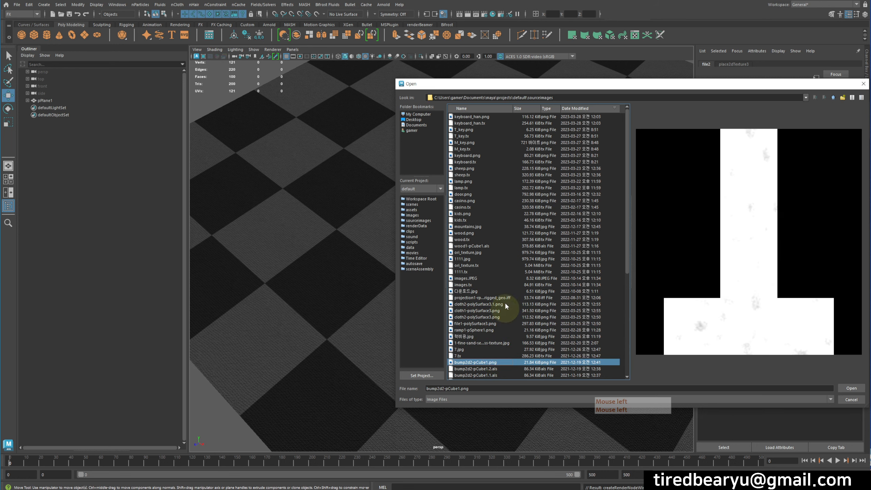
click(505, 297)
click(505, 259)
click(505, 239)
click(508, 220)
click(507, 213)
click(507, 207)
click(508, 194)
click(507, 188)
click(507, 181)
click(507, 175)
click(510, 163)
click(506, 168)
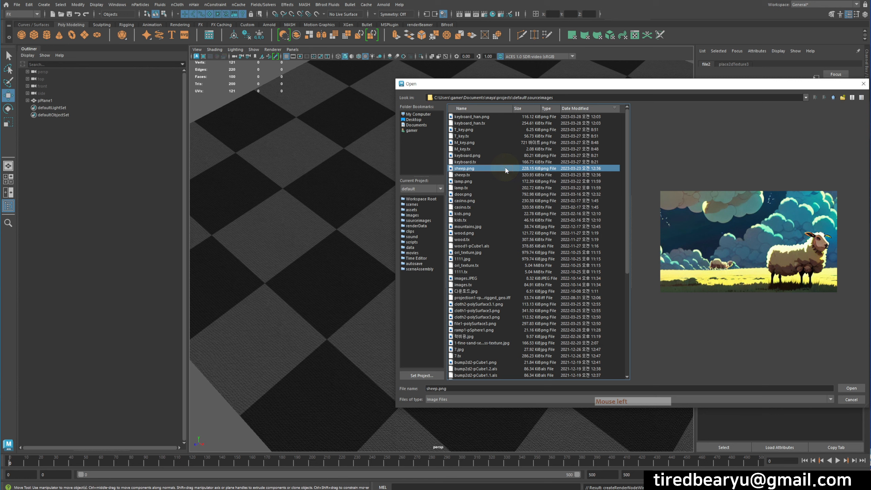
key(Up)
key(Up)
key(Up)
key(Up)
key(Up)
key(Up)
key(Up)
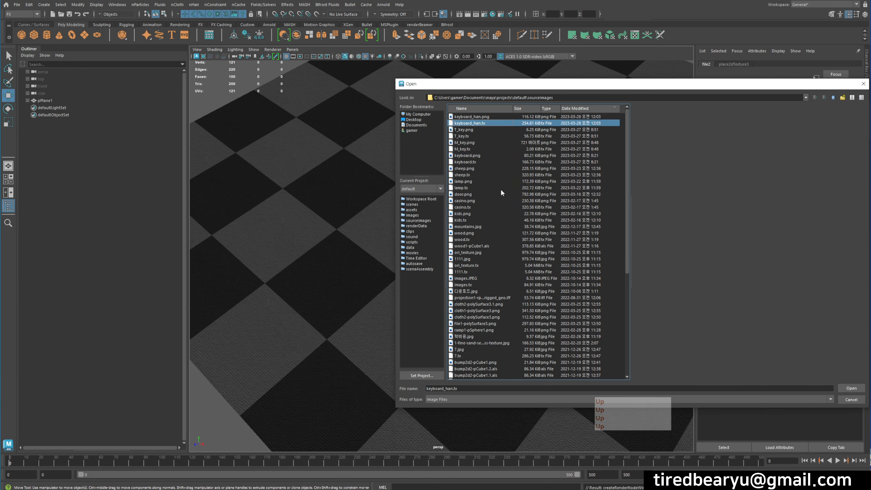
click(493, 194)
key(Down)
key(Down)
key(Down)
key(Down)
key(Up)
key(Up)
key(Up)
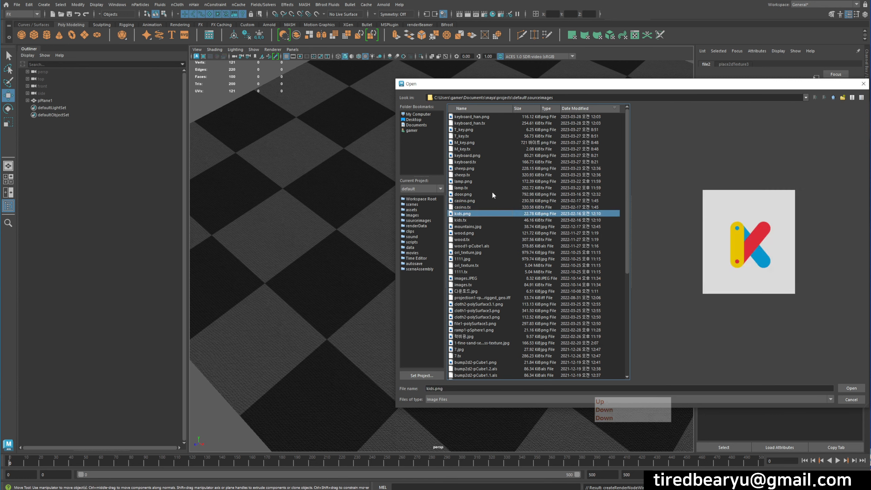
key(Down)
key(Down)
key(Down)
key(Down)
key(Down)
key(Down)
key(Down)
key(Down)
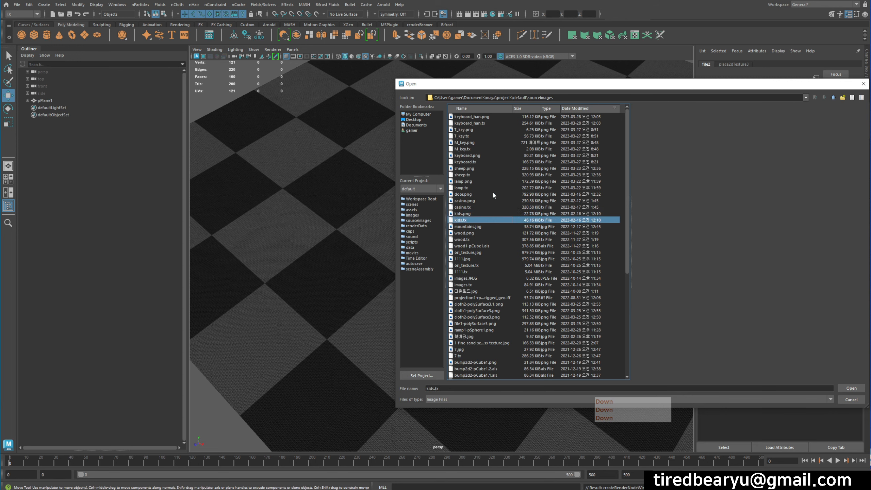
key(Down)
key(Down)
key(Down)
key(Down)
key(Down)
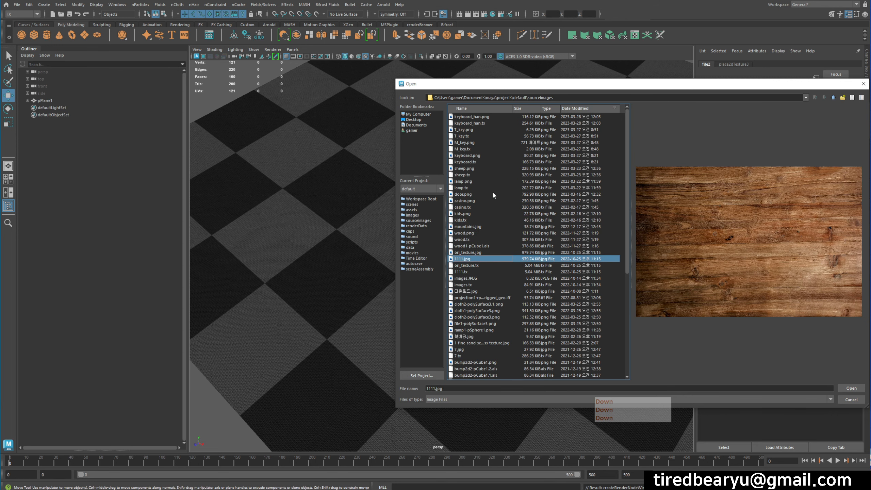
Load images.JPEG as the File texture's image and bring the whole plane into view.
key(Up)
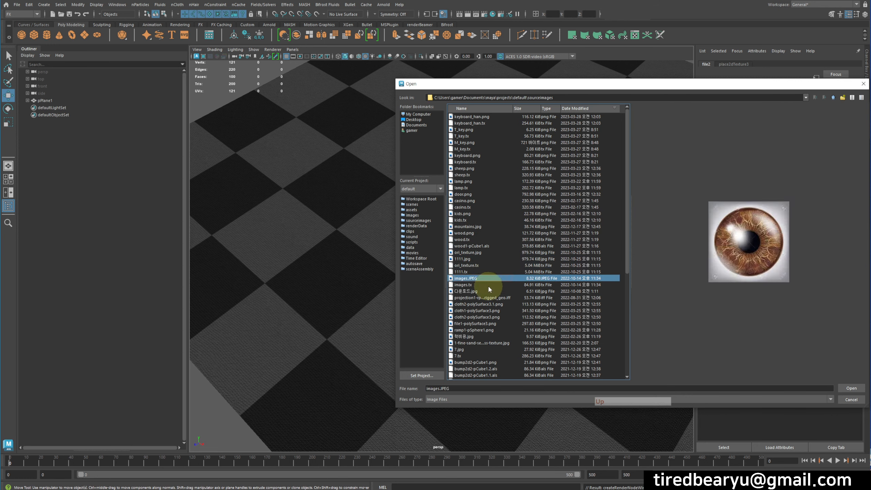
key(Return)
alt+right_drag(595, 302, 525, 297)
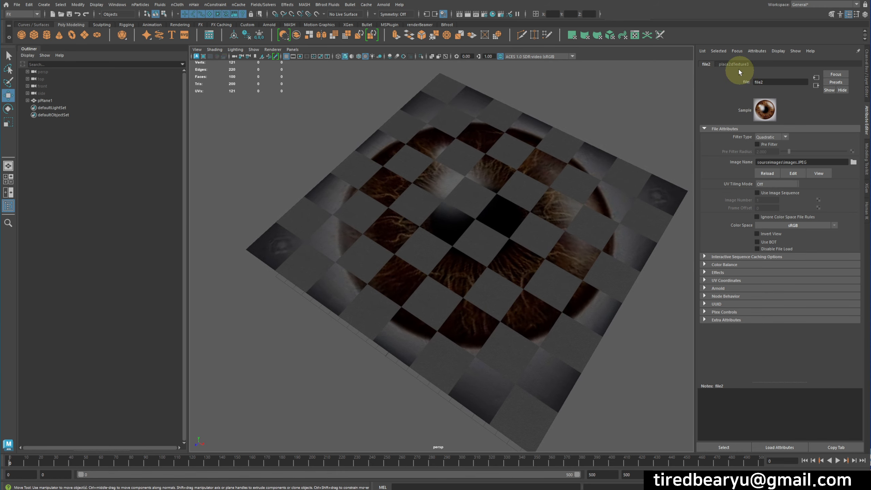
Set Repeat UV to 8 by 8 in the image file texture's 2D placement.
click(732, 64)
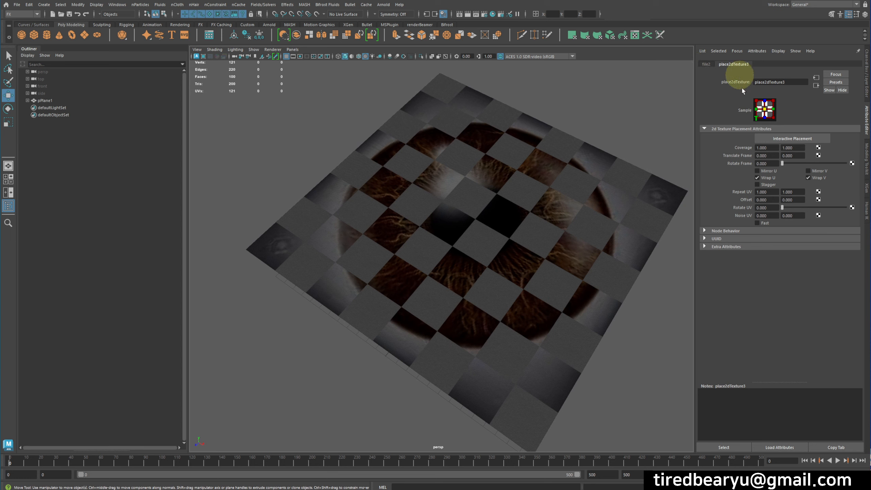
click(761, 193)
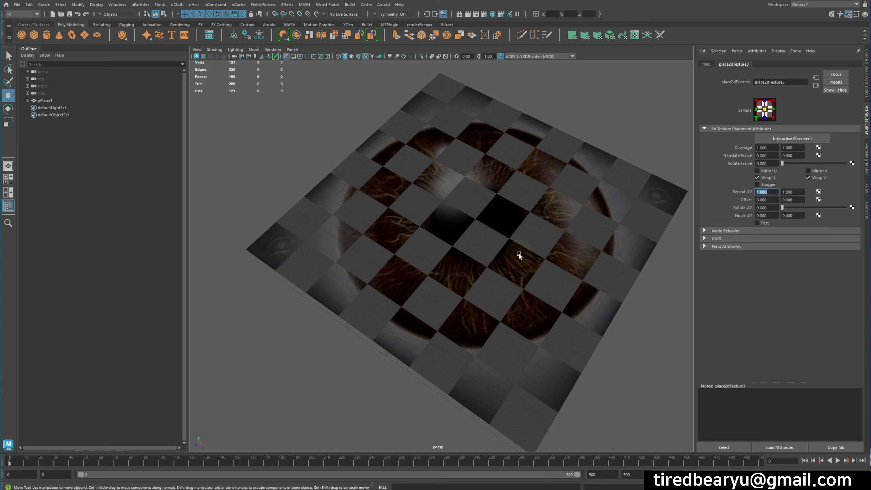
text(8)
key(Tab)
text(8)
key(Return)
alt+right_drag(437, 279, 466, 304)
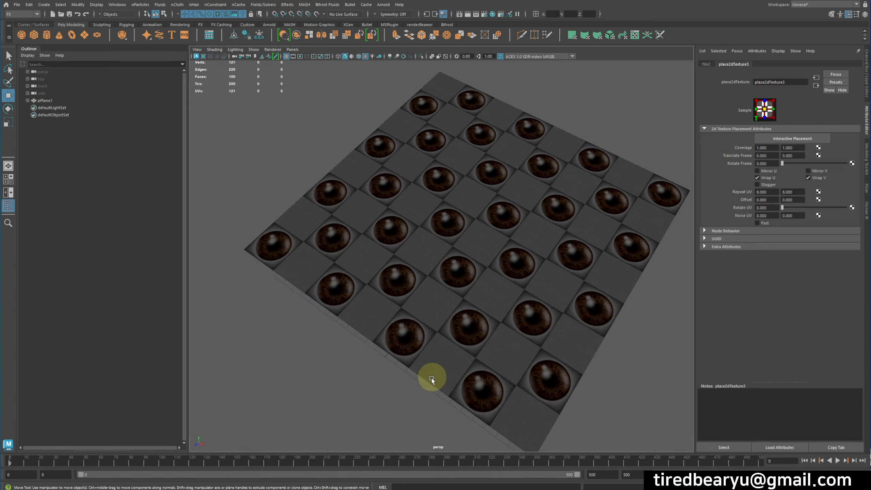
Examine the eye images and knit relief on the checkered plane up close and from several angles.
alt+drag(431, 379, 400, 366)
alt+right_drag(400, 366, 553, 384)
alt+middle_drag(504, 342, 506, 253)
alt+drag(463, 244, 511, 284)
alt+right_drag(381, 219, 468, 185)
alt+drag(468, 185, 509, 208)
alt+right_drag(583, 213, 517, 183)
mouse_move(517, 185)
alt+mouse_down()
mouse_move(438, 156)
mouse_move(460, 189)
mouse_move(502, 180)
alt+mouse_up()
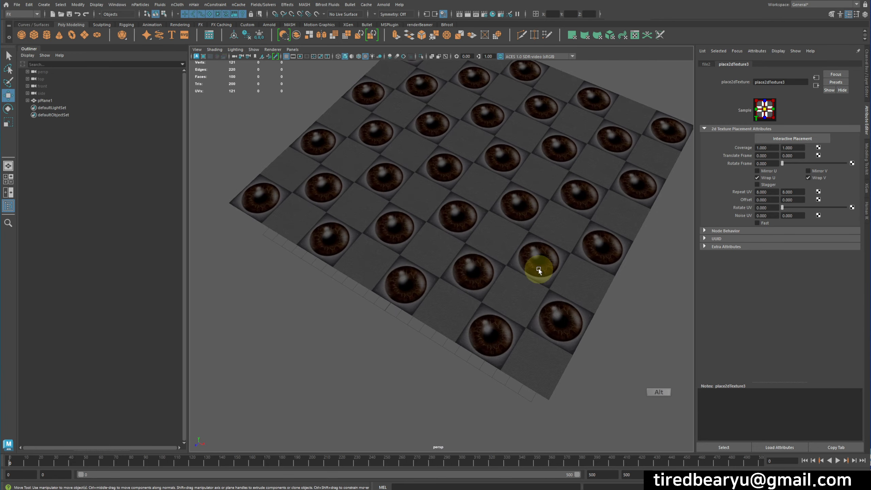
alt+middle_drag(538, 270, 534, 276)
alt+drag(534, 276, 521, 245)
alt+right_drag(521, 245, 649, 259)
alt+drag(548, 230, 554, 249)
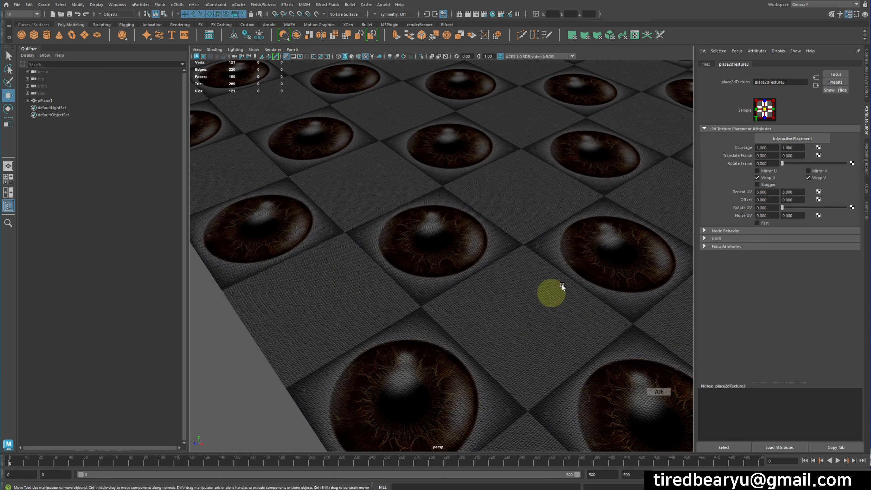
alt+right_drag(562, 287, 485, 247)
alt+drag(485, 247, 505, 247)
alt+middle_drag(520, 247, 513, 284)
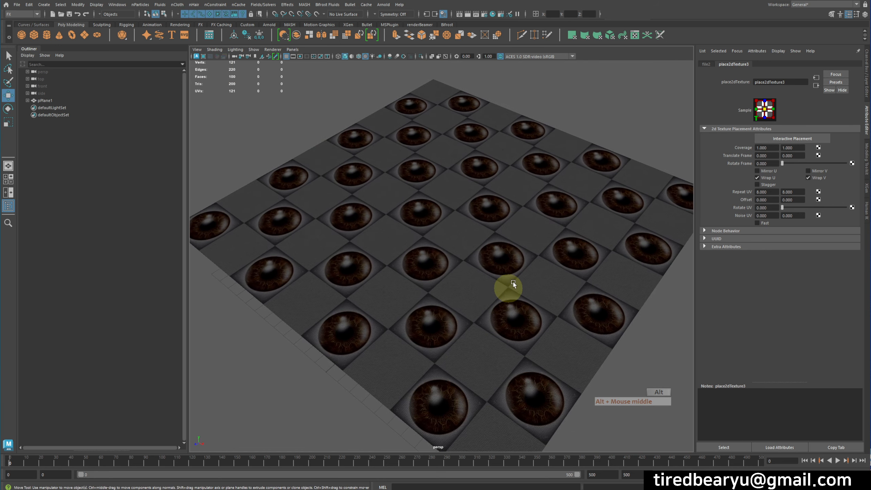
alt+drag(513, 283, 513, 267)
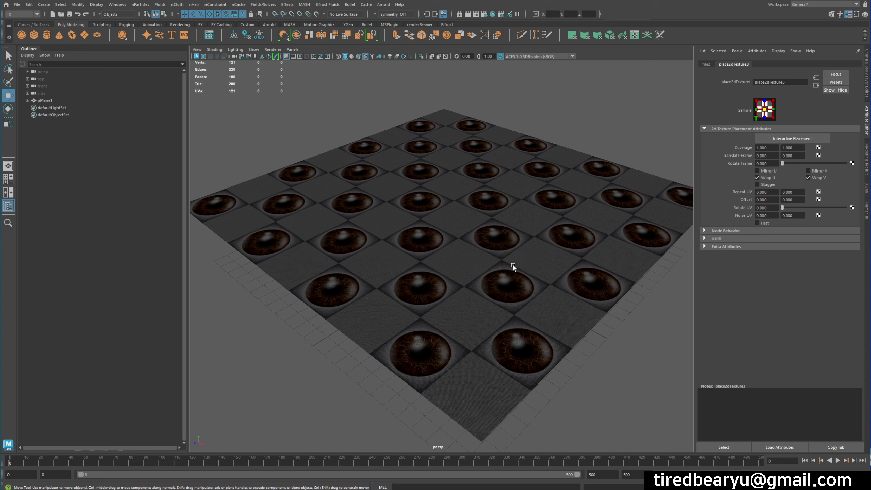
Try setting the plane's Subdivisions Width and Height to 50 and undo the change.
click(513, 266)
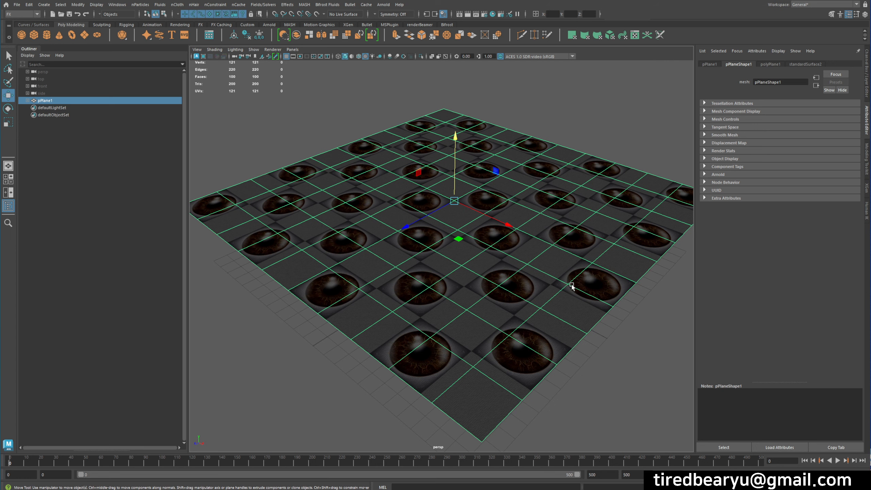
click(609, 114)
drag(536, 197, 634, 317)
click(865, 78)
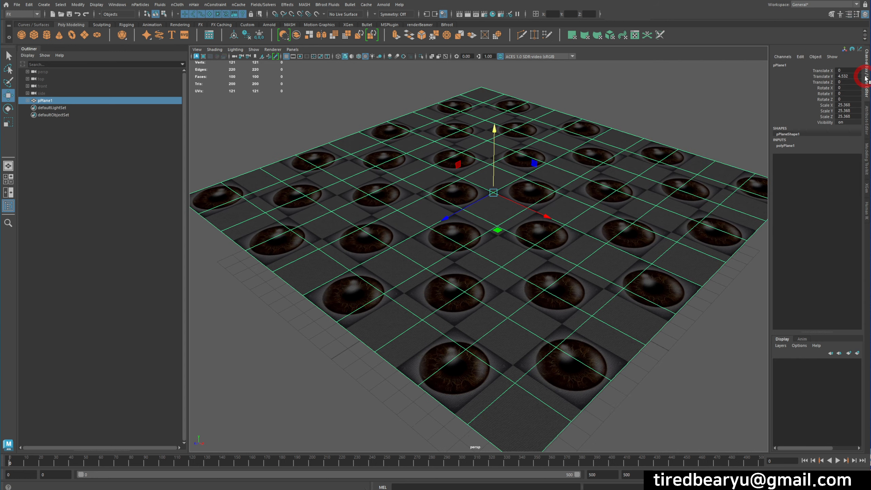
click(795, 146)
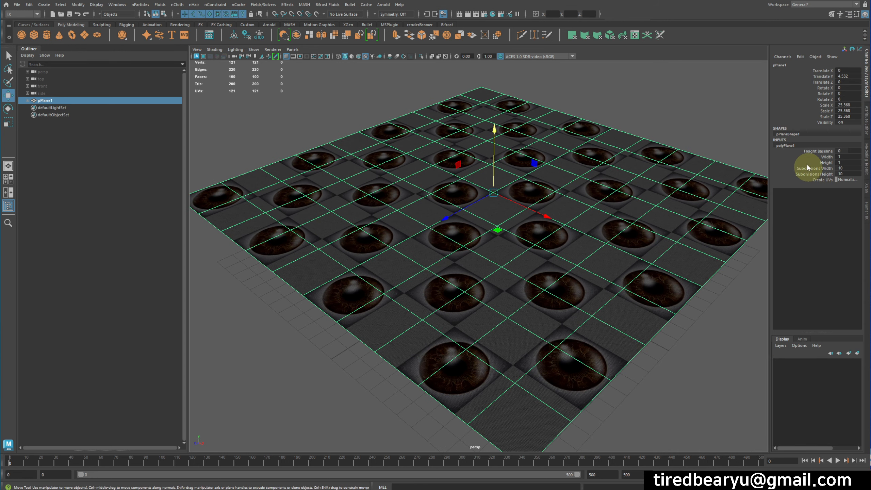
mouse_move(801, 168)
mouse_down()
mouse_move(803, 178)
mouse_move(814, 168)
mouse_up()
middle_drag(509, 181, 674, 161)
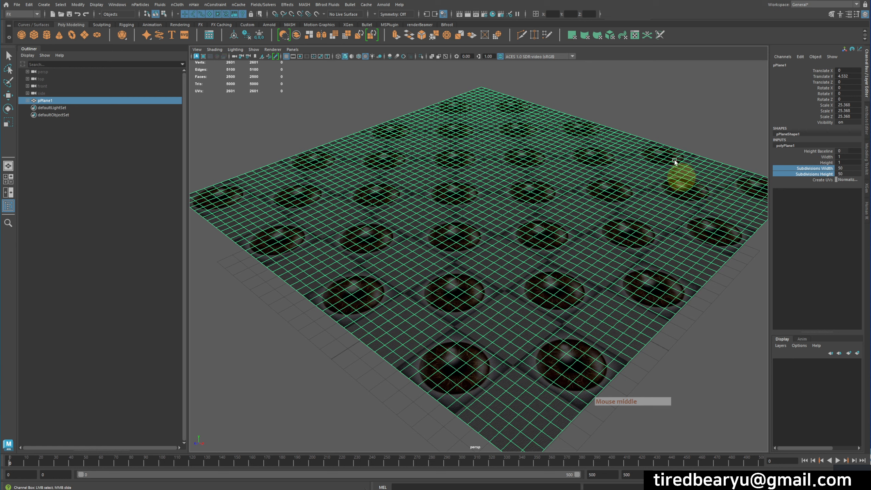
key(ctrl+z)
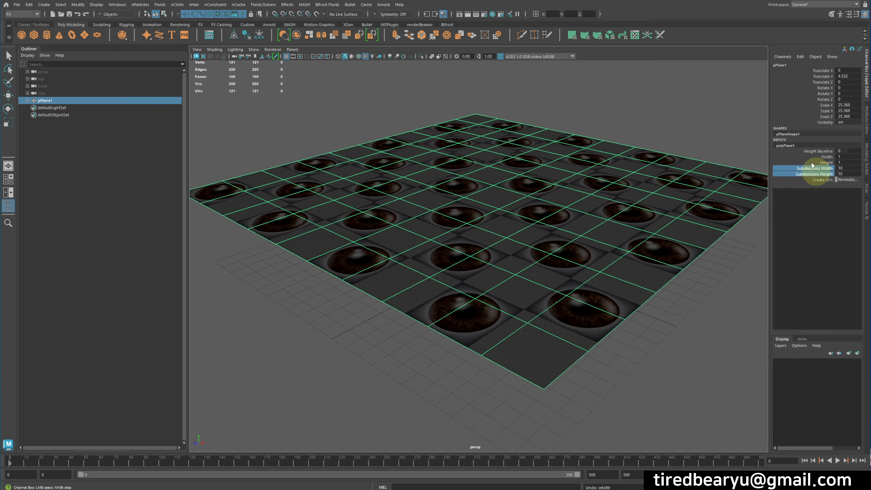
Switch to the Modeling menu set and apply Add Divisions twice to the checkered plane, with Divisions at 1 each time.
alt+drag(550, 159, 439, 122)
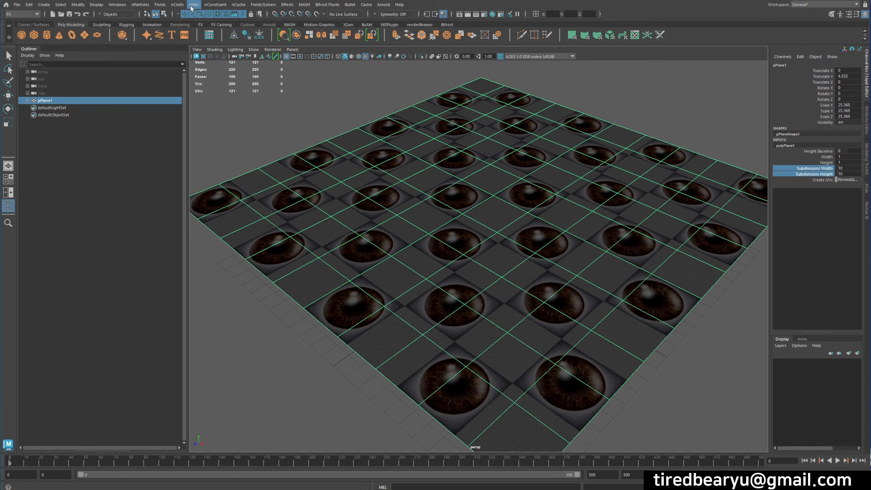
click(23, 14)
click(18, 5)
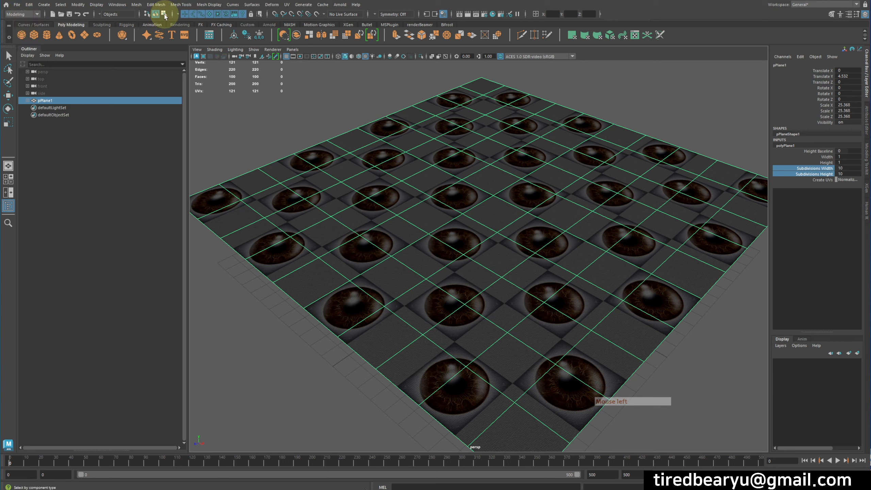
click(181, 4)
mouse_move(210, 4)
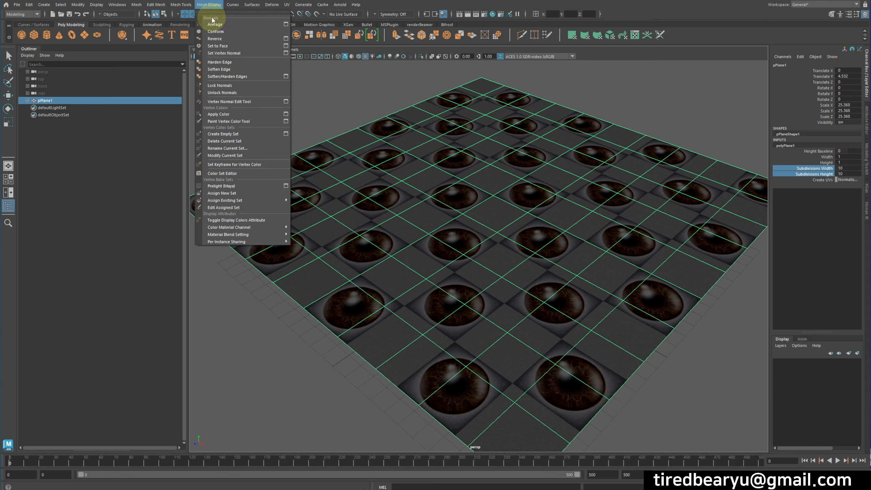
mouse_move(172, 4)
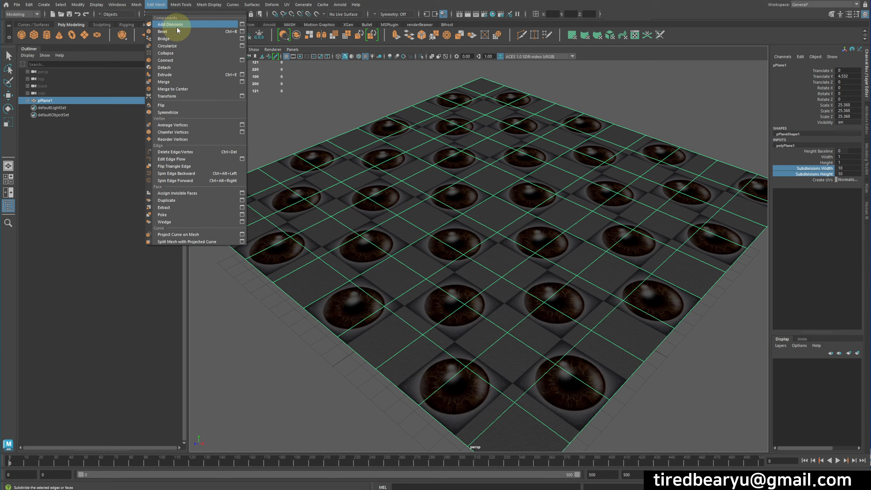
click(200, 25)
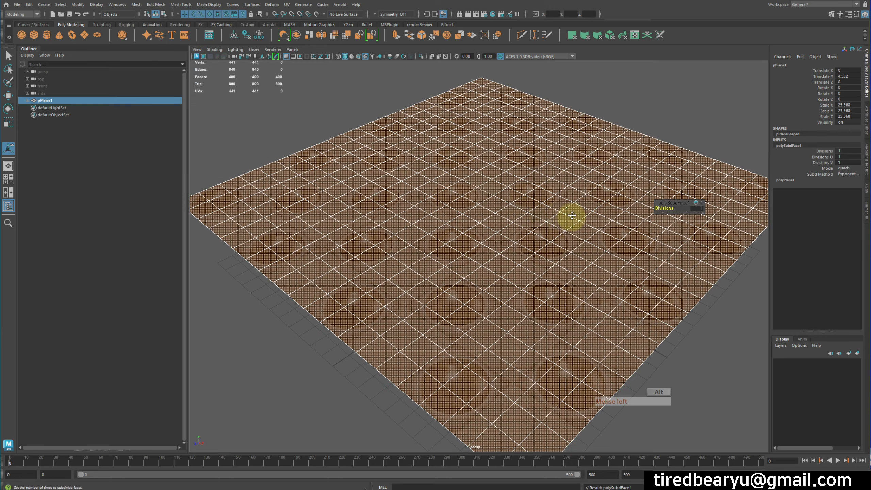
alt+middle_drag(667, 282, 618, 337)
click(554, 364)
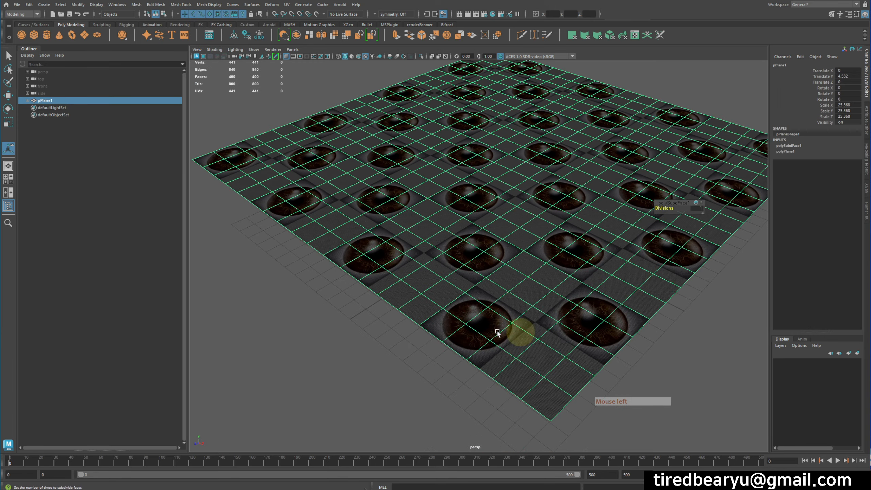
key(g)
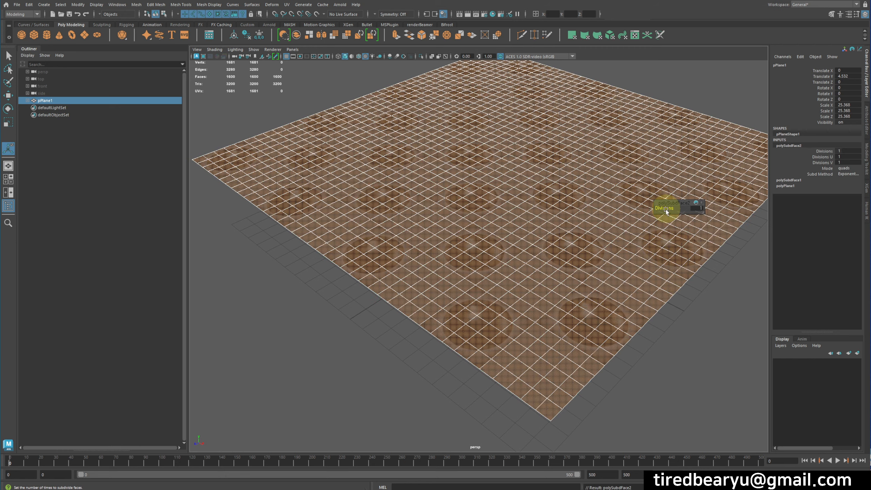
Try setting the second subdivision's Divisions to 4 and undo it.
drag(657, 204, 683, 207)
right_drag(565, 172, 588, 178)
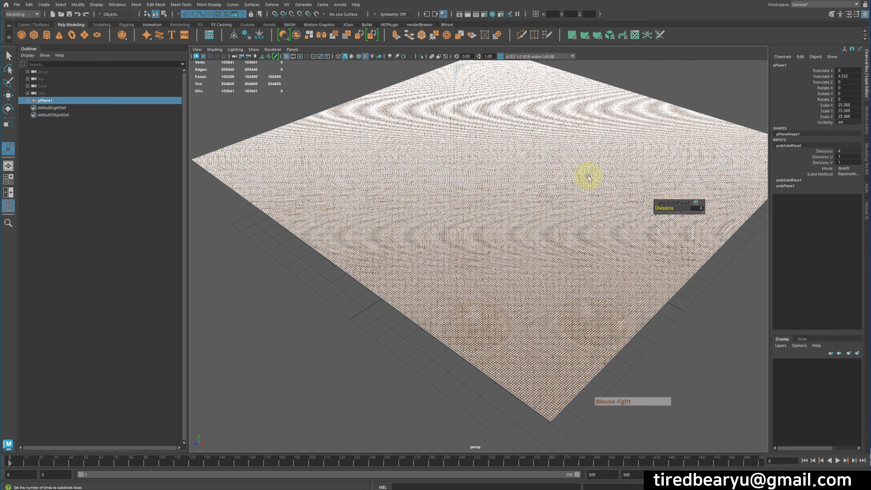
key(ctrl+z)
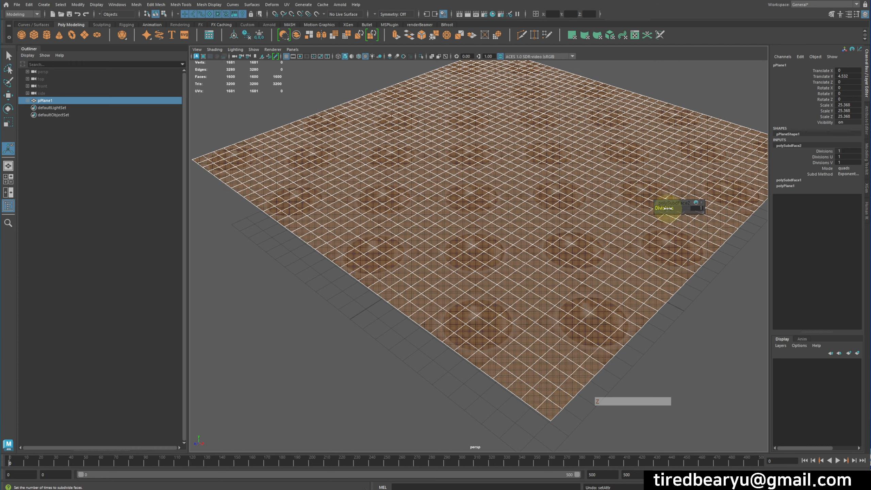
Increase the second subdivision's Divisions until the plane has 25600 faces, and deselect the plane.
drag(667, 208, 672, 208)
right_drag(659, 159, 699, 139)
click(720, 108)
alt+drag(664, 139, 659, 157)
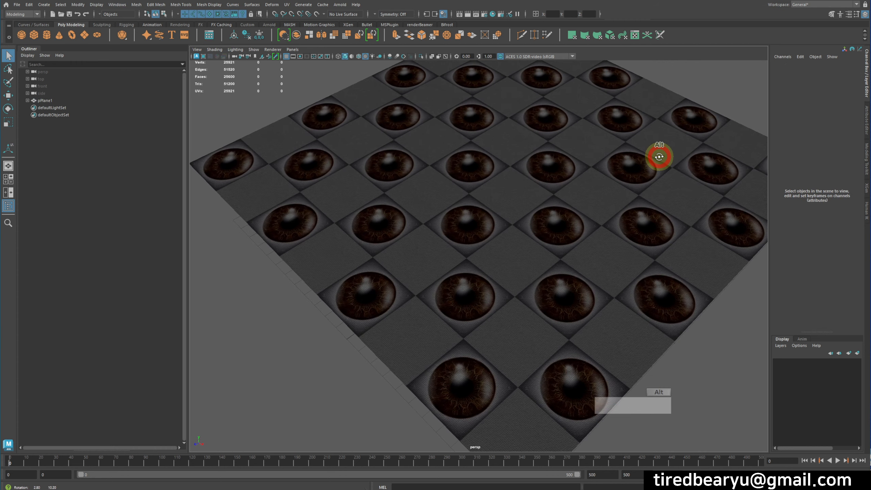
Create a second polygon plane at the origin and scale it uniformly to about 48.2 as a floor.
alt+right_drag(659, 157, 482, 169)
click(482, 169)
alt+drag(478, 227, 452, 225)
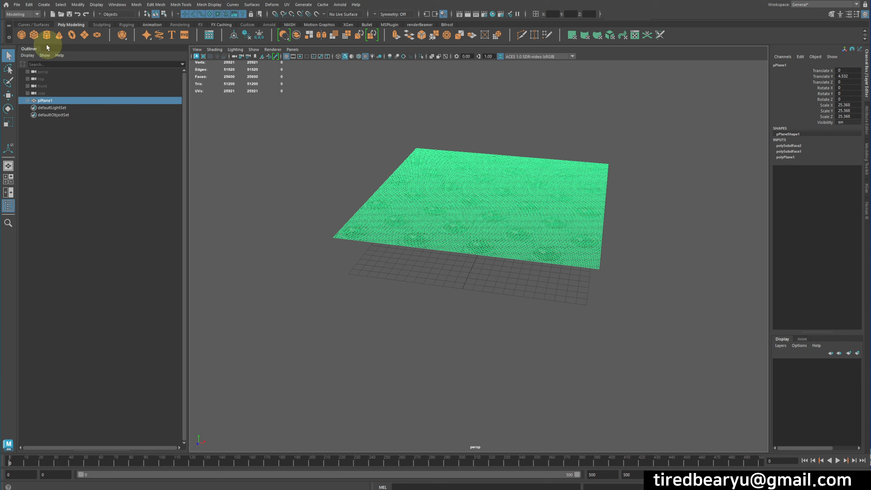
click(83, 34)
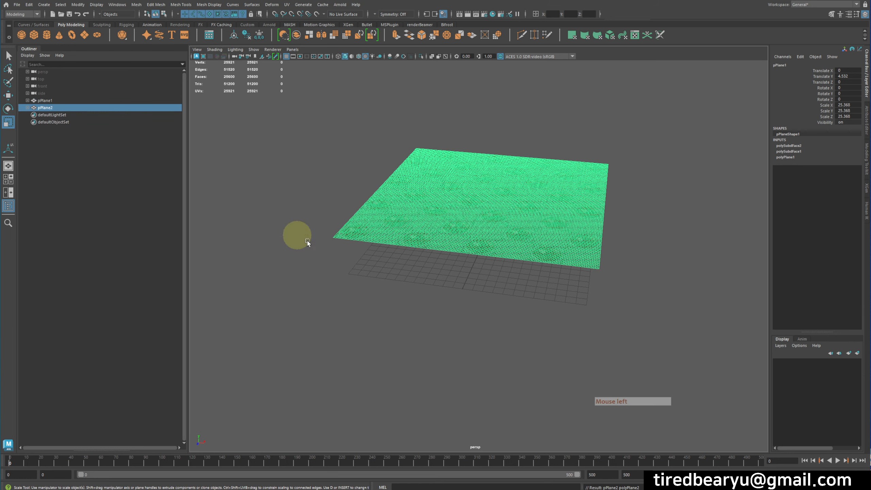
key(r)
middle_drag(295, 235, 583, 276)
alt+drag(583, 276, 628, 241)
key(w)
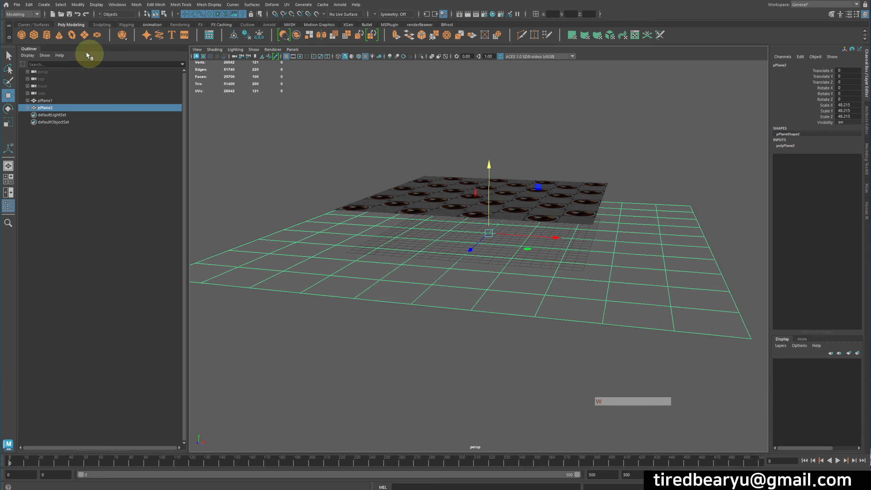
Create a polygon cube, scale it to about 7.8 and move it beneath the checkered plane to about X -5.3, Y -0.4, Z 3.1.
click(35, 35)
alt+drag(509, 204, 492, 206)
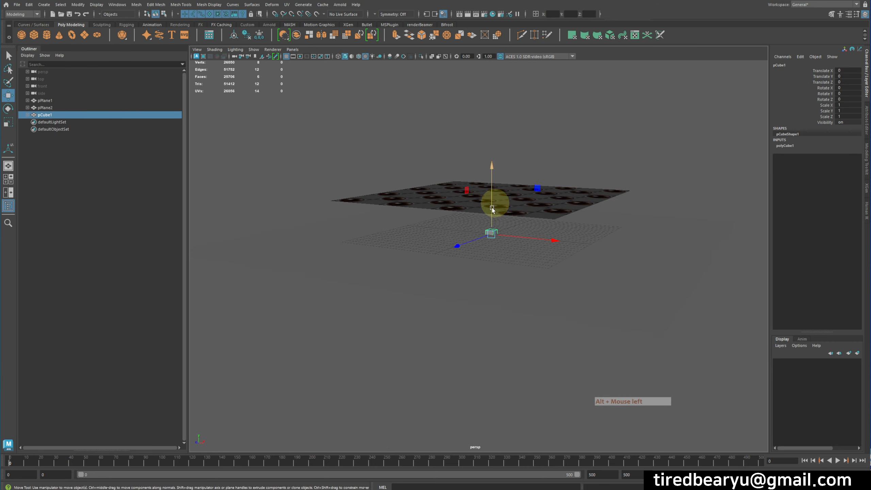
key(r)
middle_drag(468, 268, 525, 279)
key(w)
click(473, 233)
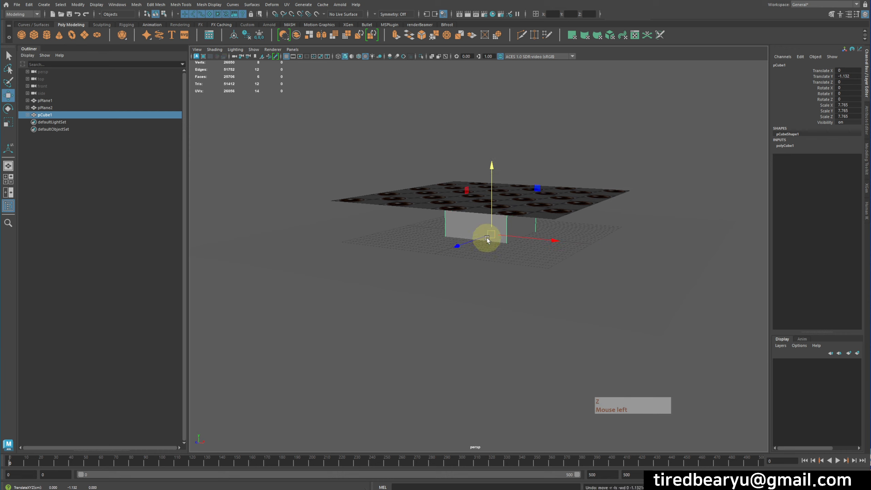
drag(487, 238, 435, 243)
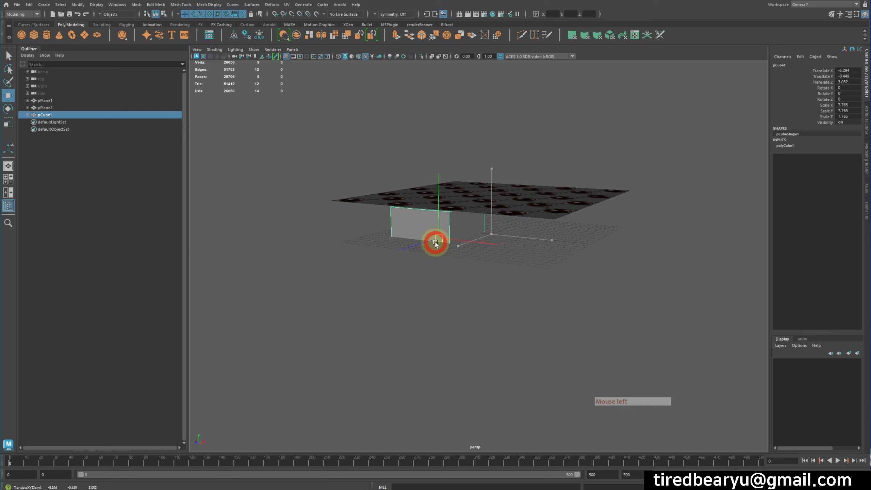
Create a polygon torus under the checkered plane, tilt it to about -13, 36, -20 degrees and scale it to about 5.4.
click(71, 36)
key(e)
key(r)
drag(520, 210, 564, 235)
key(e)
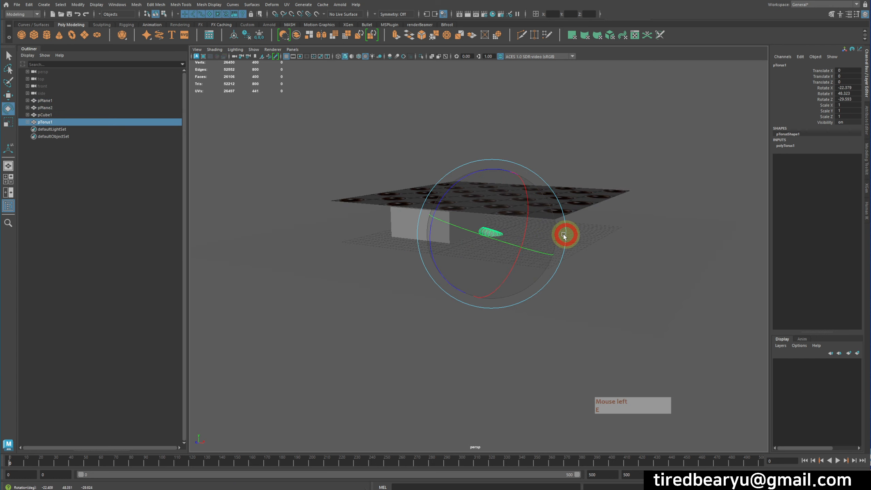
key(r)
drag(492, 234, 617, 254)
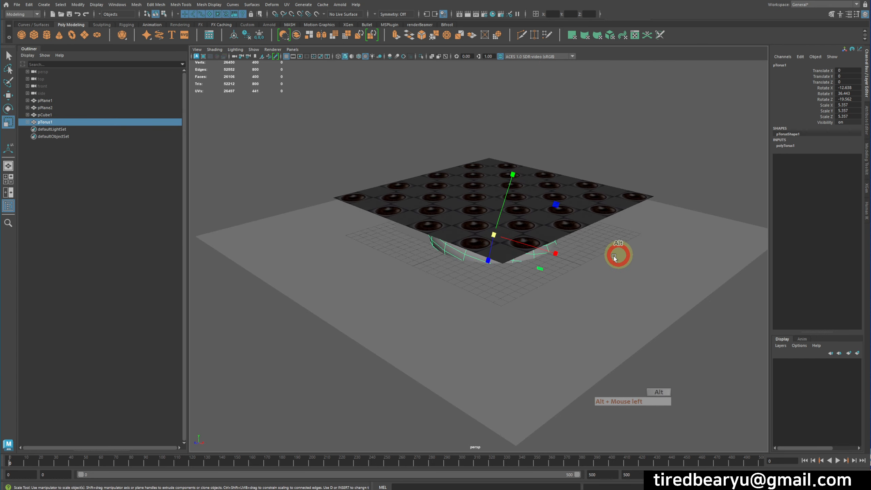
alt+right_drag(618, 254, 648, 253)
alt+drag(648, 253, 611, 254)
key(w)
alt+drag(596, 254, 635, 255)
Switch to the FX menu set and make the checkered plane an nCloth object.
click(635, 258)
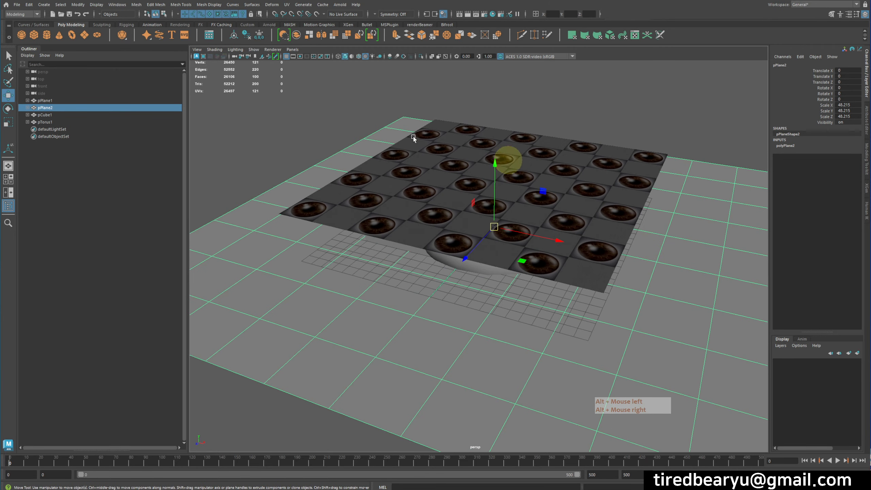
click(17, 14)
click(17, 44)
click(177, 4)
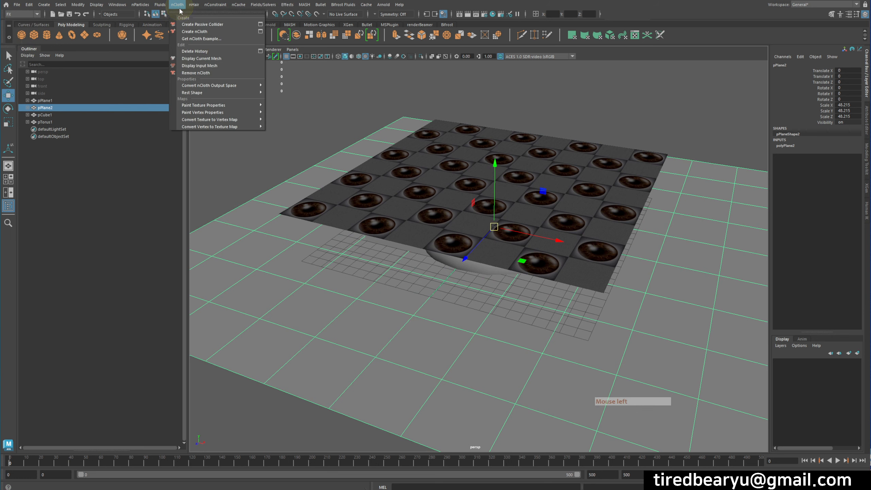
click(481, 184)
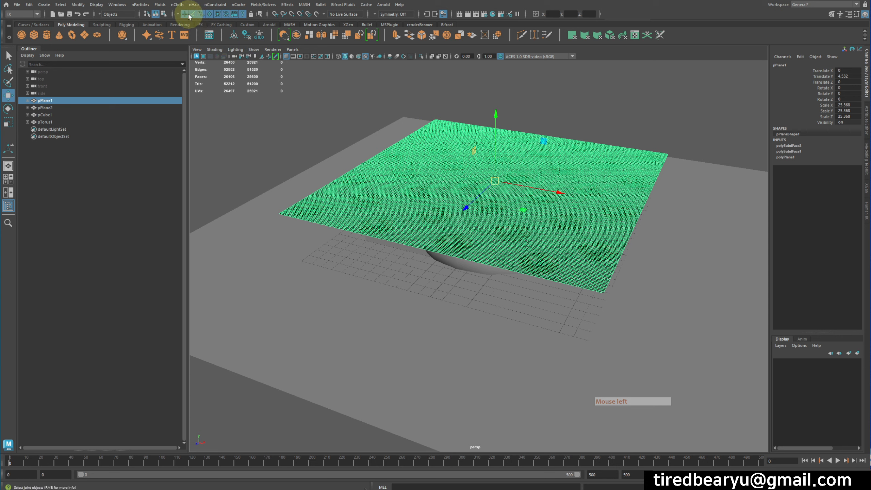
click(177, 5)
click(194, 31)
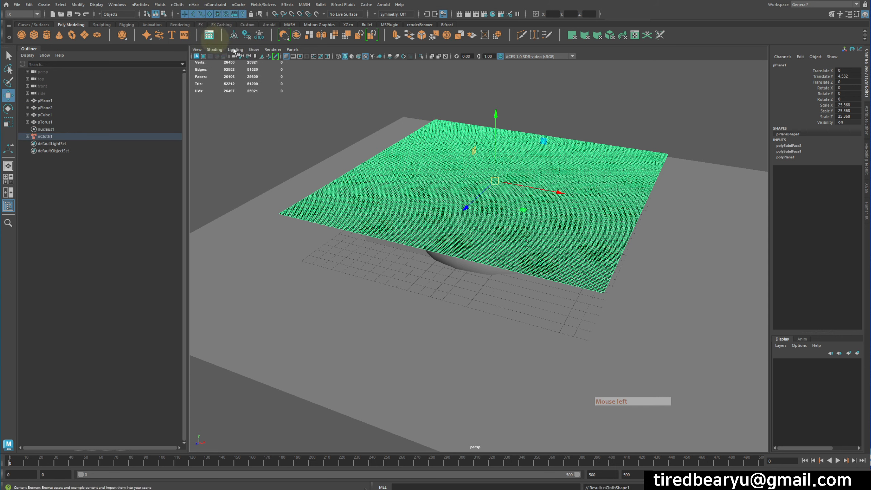
alt+drag(589, 248, 614, 225)
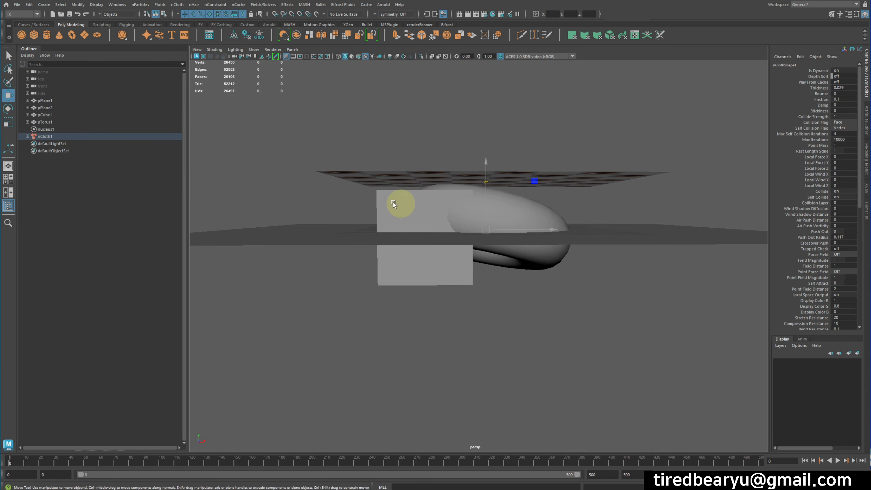
Make the floor plane, cube and torus together nCloth passive colliders.
drag(394, 202, 628, 317)
click(140, 5)
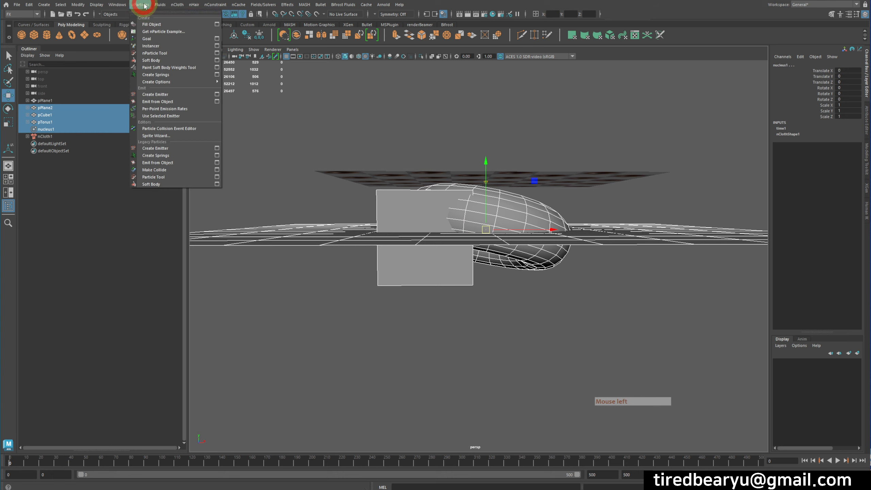
mouse_move(160, 5)
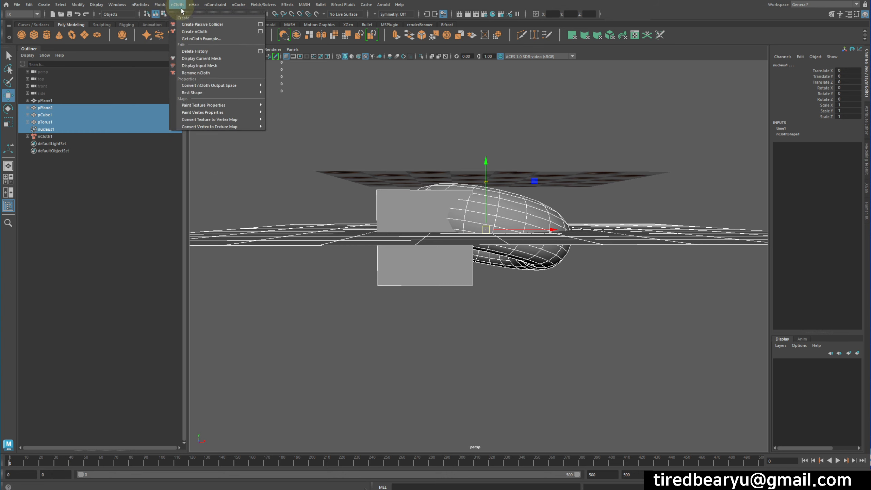
click(211, 24)
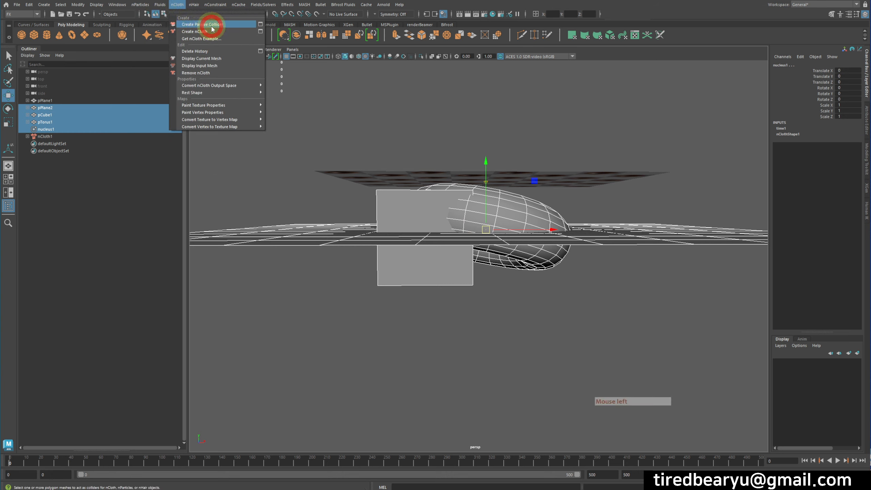
Play the cloth simulation over the cube and torus and stop it at about frame 416.
alt+drag(552, 174, 544, 200)
alt+drag(581, 239, 576, 260)
click(575, 193)
alt+drag(642, 246, 626, 250)
key(q)
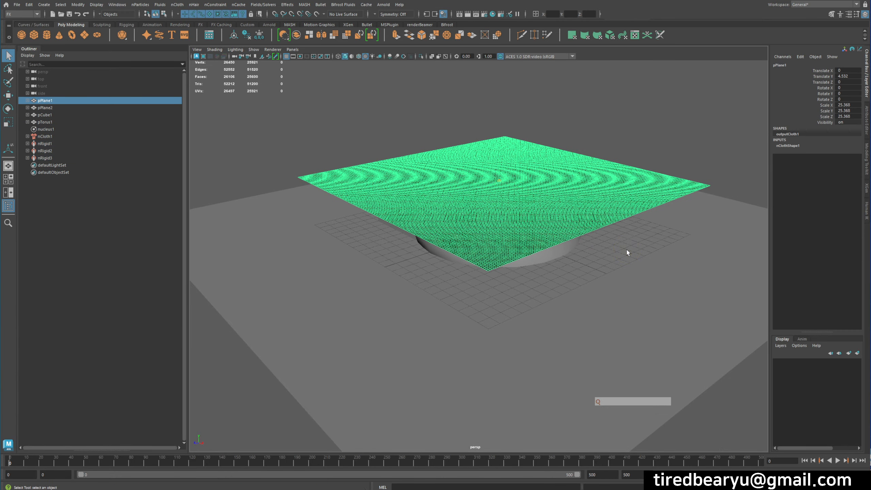
click(838, 461)
click(707, 116)
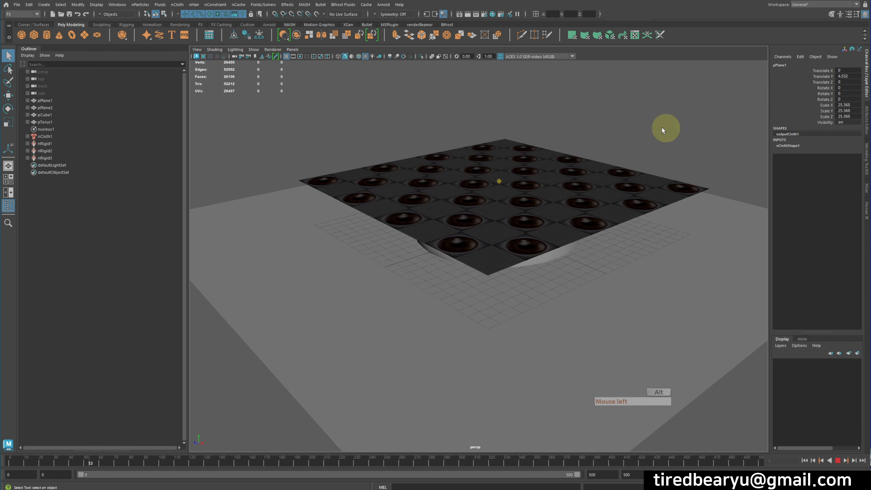
alt+drag(678, 129, 522, 287)
click(519, 273)
click(527, 278)
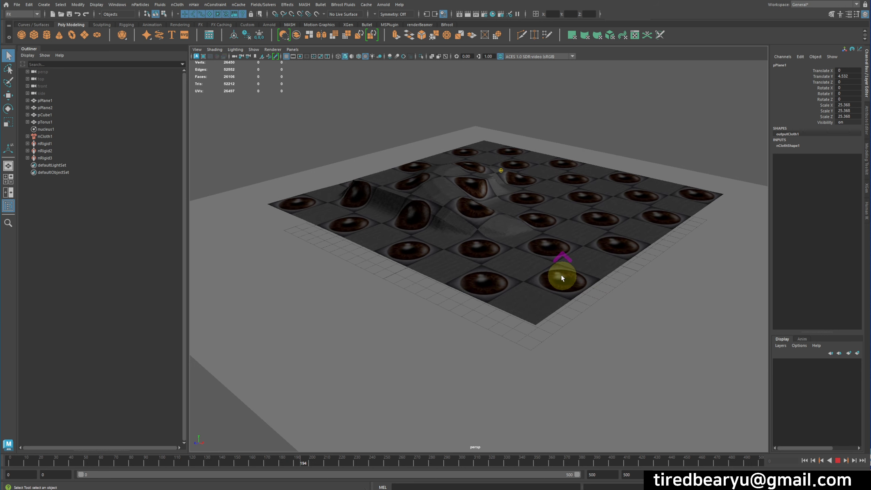
scroll(547, 267, up, 5)
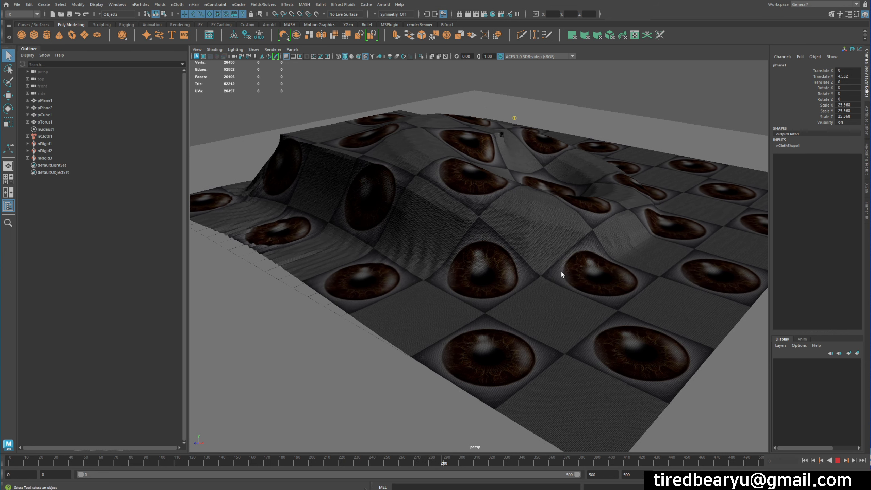
click(700, 324)
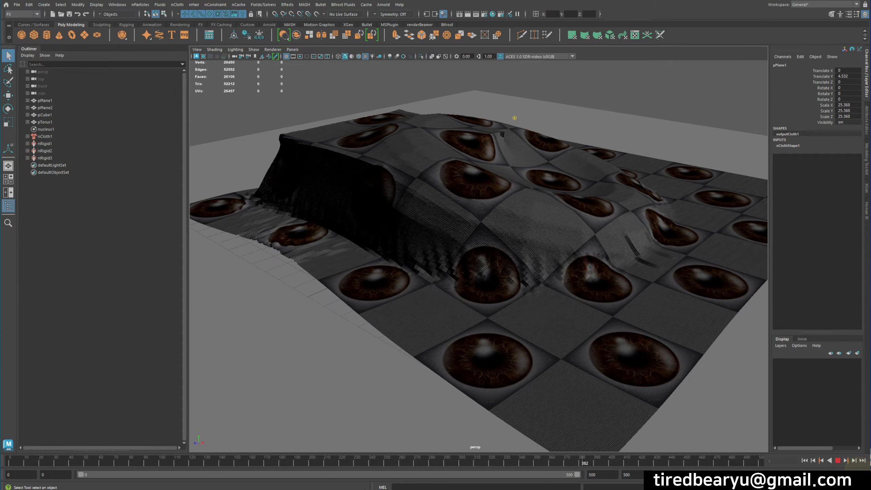
click(837, 460)
Switch to the Modeling menu set and soften the edges of the draped cloth plane.
alt+drag(681, 346, 686, 346)
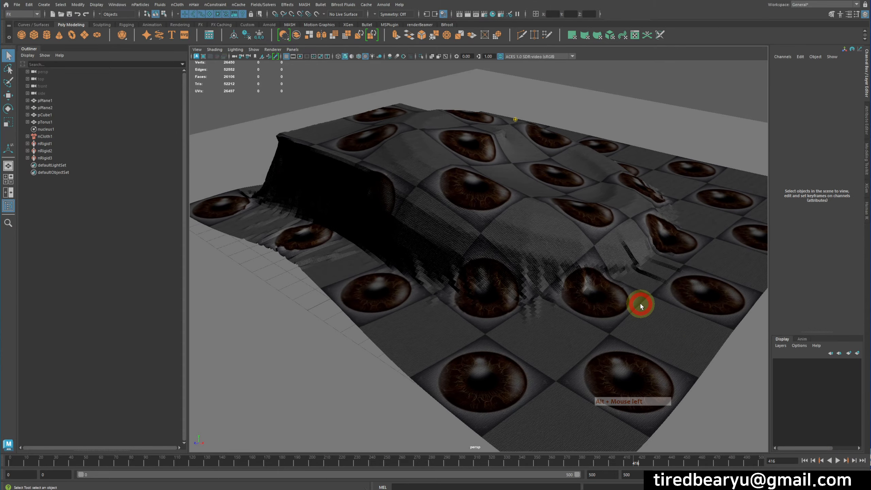
click(639, 305)
alt+drag(640, 304, 632, 309)
alt+right_drag(632, 309, 690, 295)
alt+drag(650, 258, 656, 262)
alt+right_drag(655, 262, 551, 249)
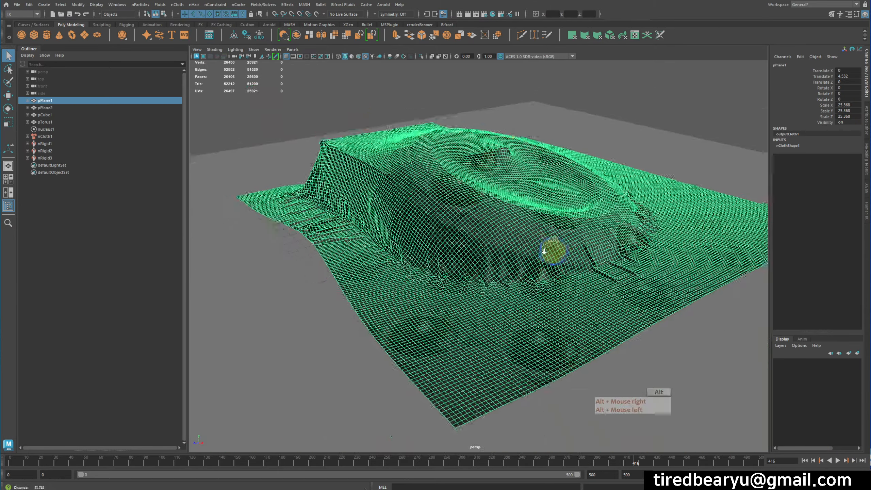
alt+drag(552, 249, 567, 259)
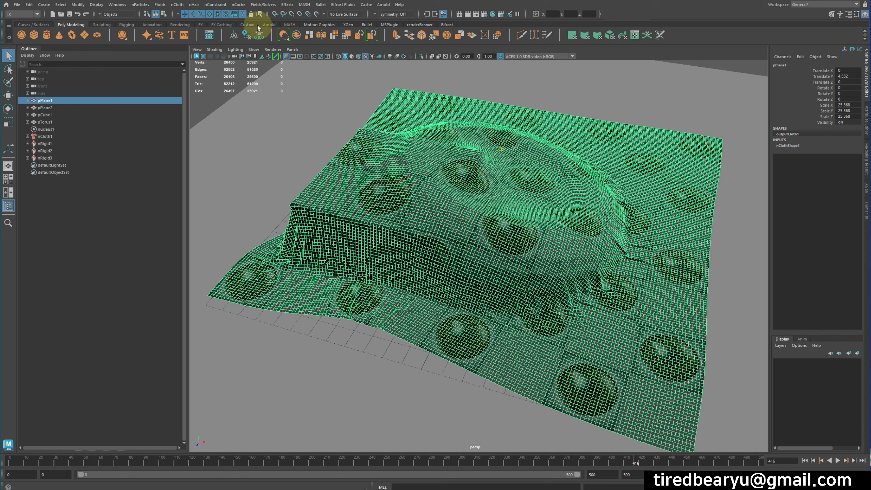
click(10, 15)
click(14, 22)
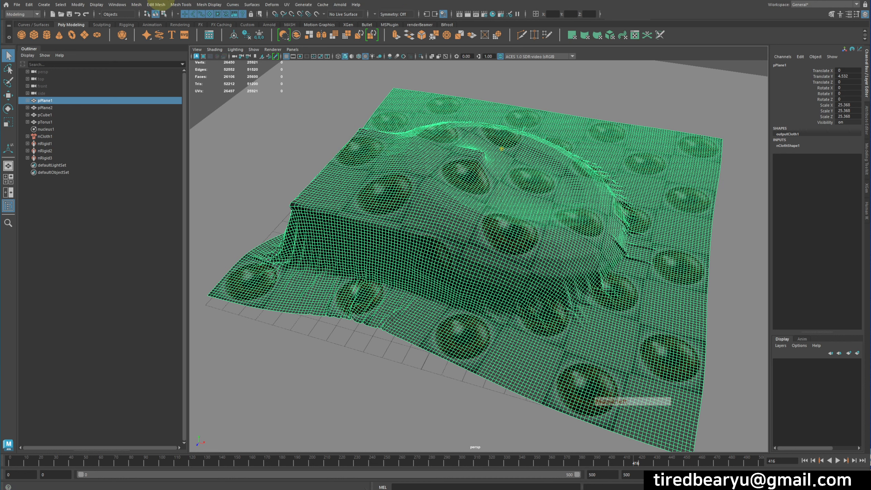
click(204, 6)
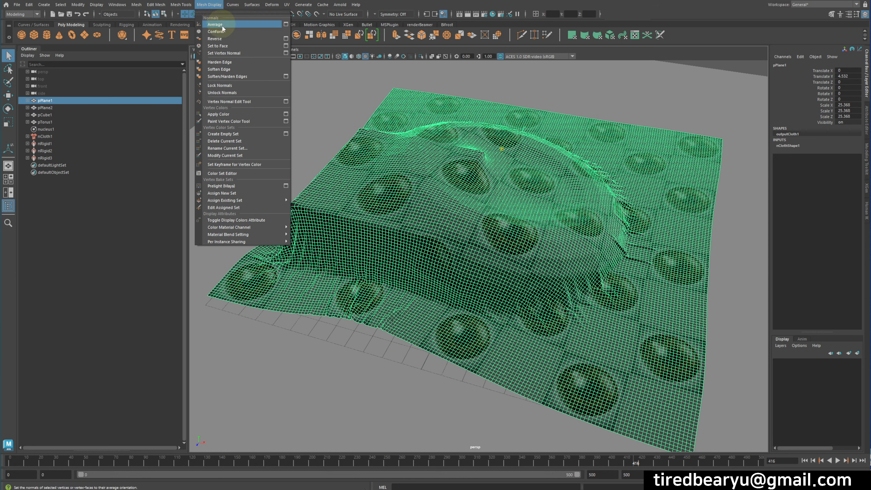
click(219, 69)
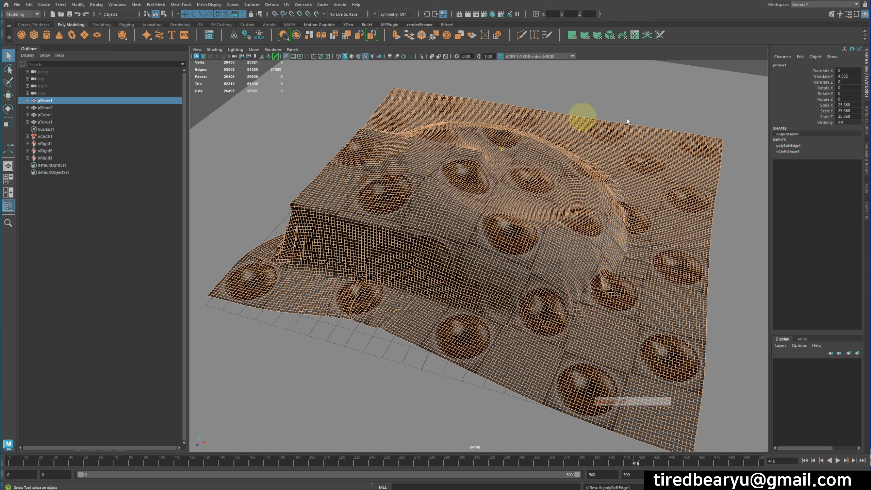
Replay the simulation with the softened cloth, stop it at about frame 112, and select the cloth.
click(699, 85)
alt+drag(699, 85, 684, 131)
alt+middle_drag(684, 132, 635, 130)
mouse_move(635, 131)
alt+mouse_down()
mouse_move(633, 164)
mouse_move(642, 146)
mouse_move(648, 158)
alt+mouse_up()
click(839, 461)
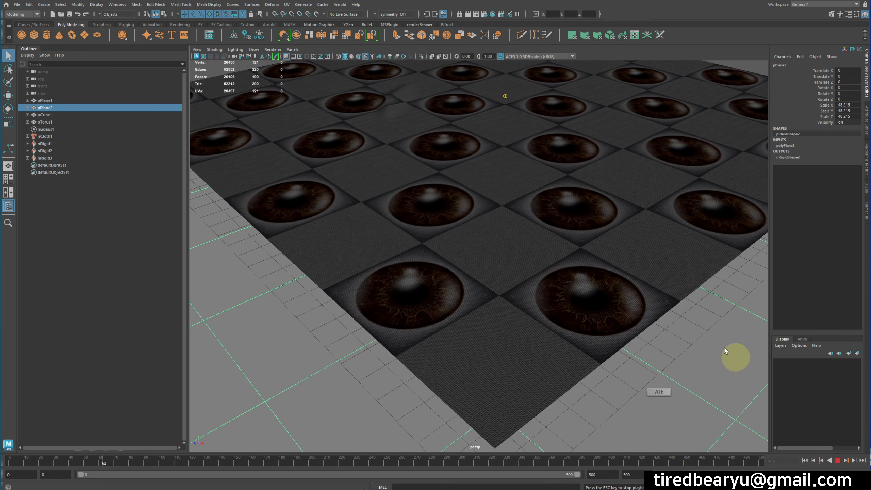
alt+drag(699, 321, 538, 199)
key(Escape)
click(500, 189)
click(497, 164)
Set the timeline's playback speed to play every frame.
alt+drag(486, 151, 491, 174)
alt+right_drag(490, 175, 568, 179)
alt+middle_drag(549, 174, 579, 264)
alt+right_drag(579, 264, 546, 234)
right_click(542, 459)
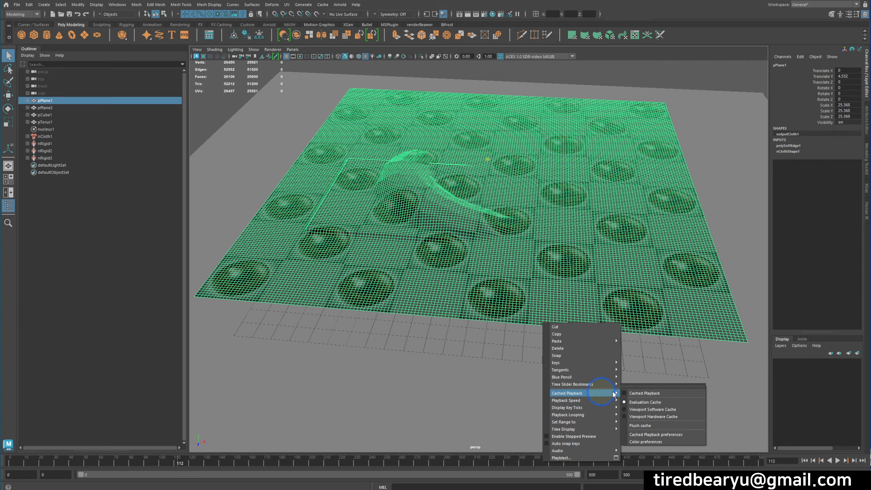
mouse_move(593, 398)
click(642, 408)
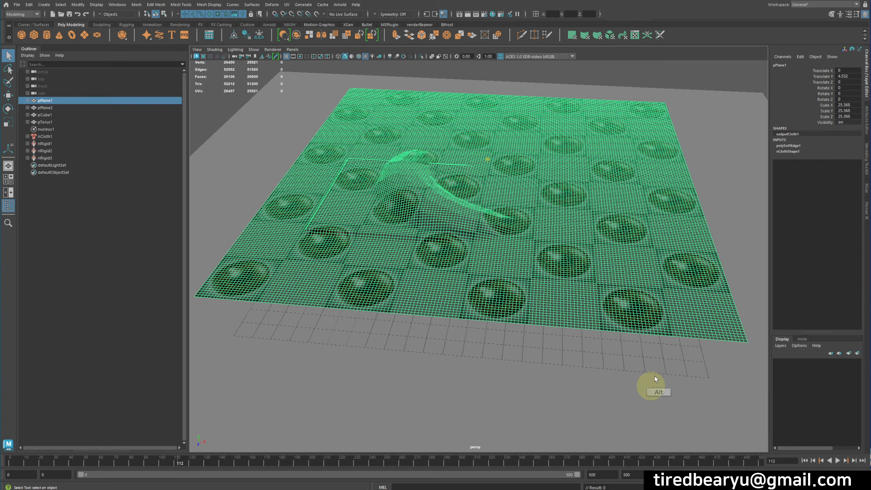
Rewind to the first frame, simulate the cloth draping over the colliders, and stop at frame 51.
alt+drag(655, 375, 610, 355)
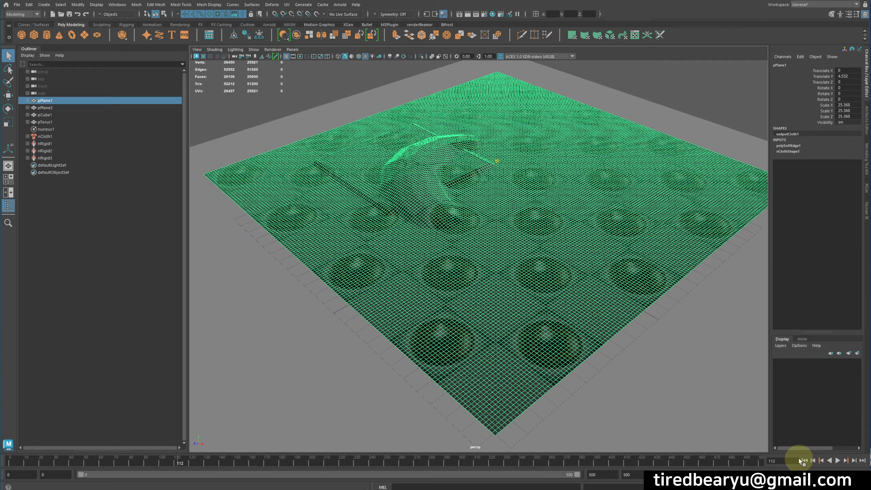
click(803, 460)
click(837, 459)
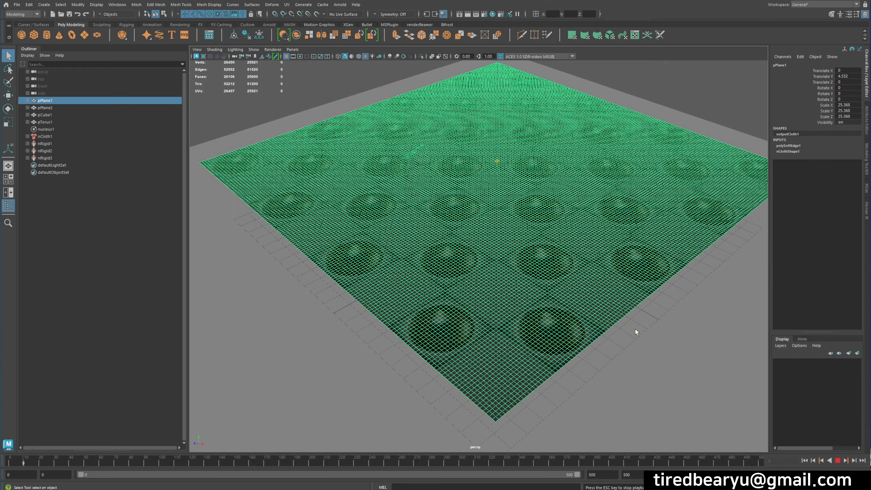
mouse_move(620, 323)
alt+mouse_down()
mouse_move(630, 311)
mouse_move(633, 318)
alt+mouse_up()
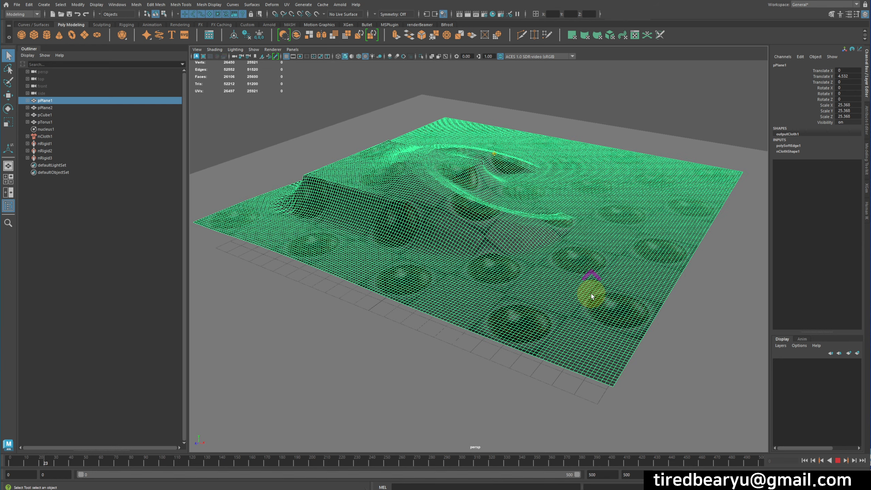
scroll(592, 295, up, 5)
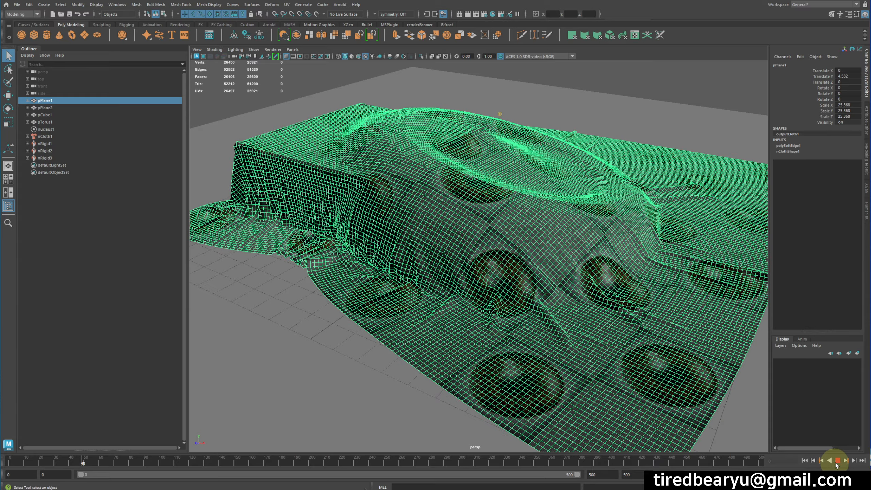
alt+drag(550, 372, 438, 303)
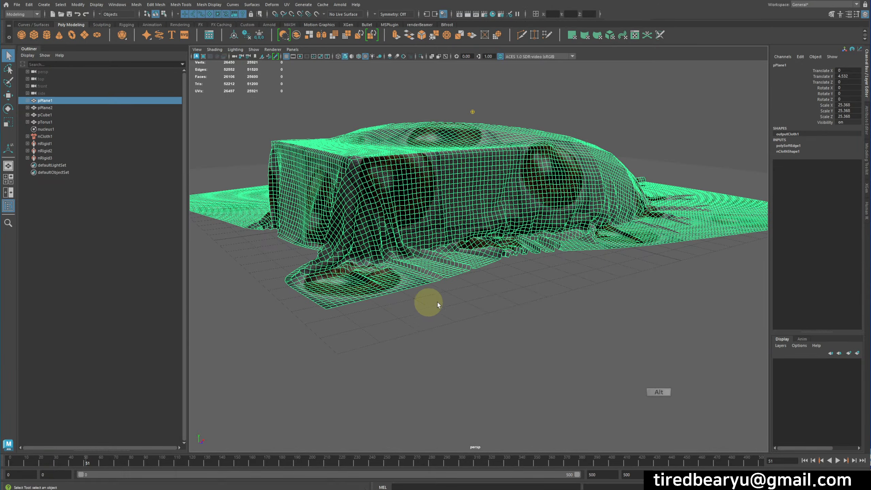
Examine the draped cloth's folds, knit texture and wireframe around the cube and torus from several close angles.
alt+drag(604, 310, 617, 334)
click(606, 150)
alt+right_drag(606, 150, 711, 168)
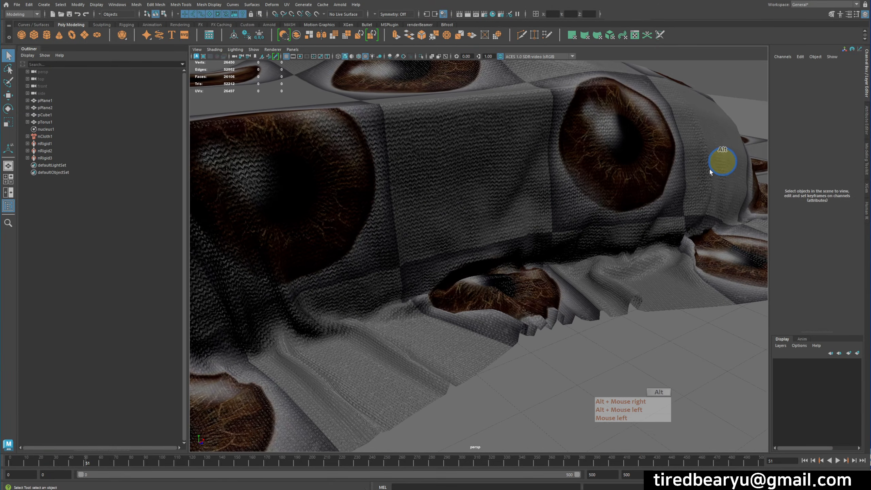
alt+drag(711, 168, 616, 170)
alt+right_drag(616, 173, 622, 171)
alt+drag(622, 171, 623, 181)
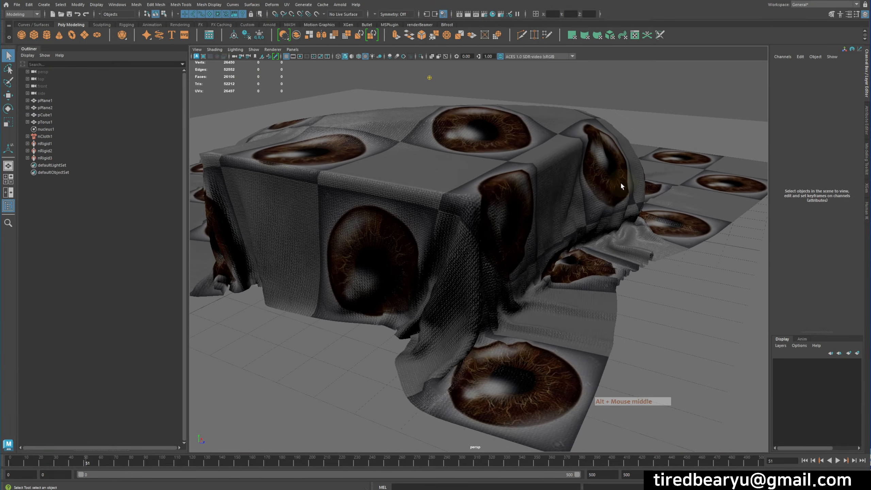
click(620, 181)
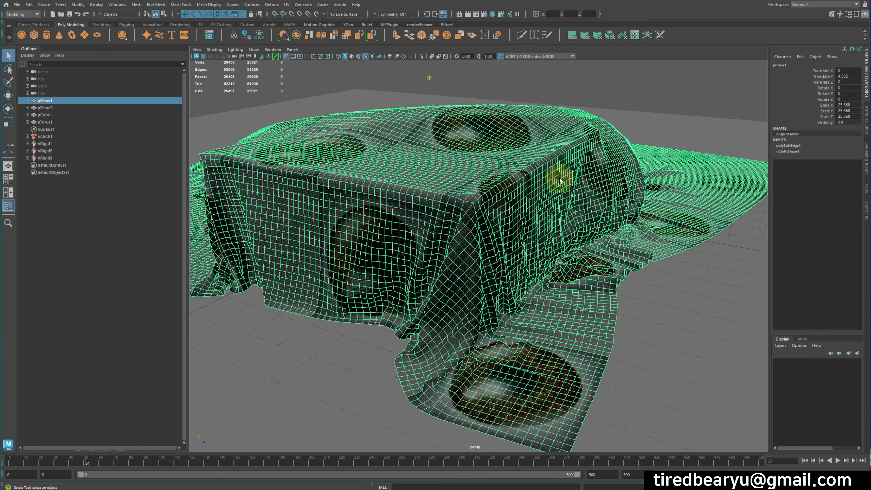
alt+drag(560, 179, 517, 174)
alt+right_drag(517, 174, 543, 178)
alt+middle_drag(543, 179, 561, 202)
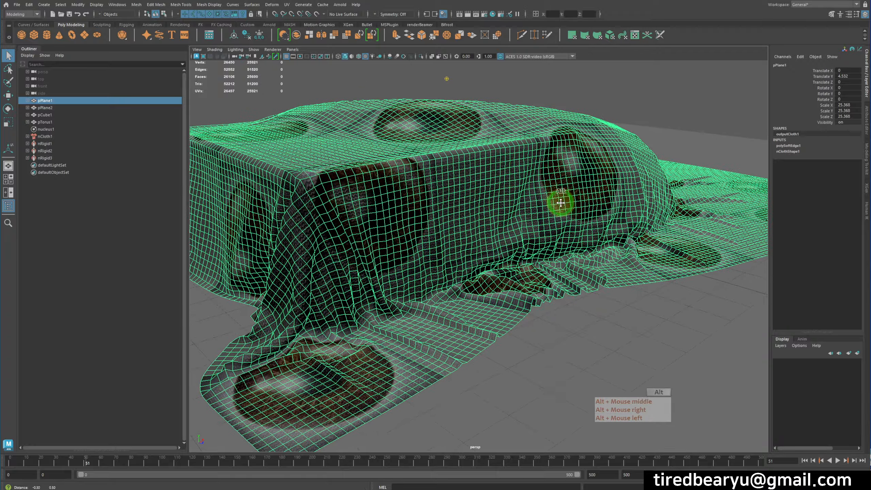
alt+right_drag(560, 203, 610, 174)
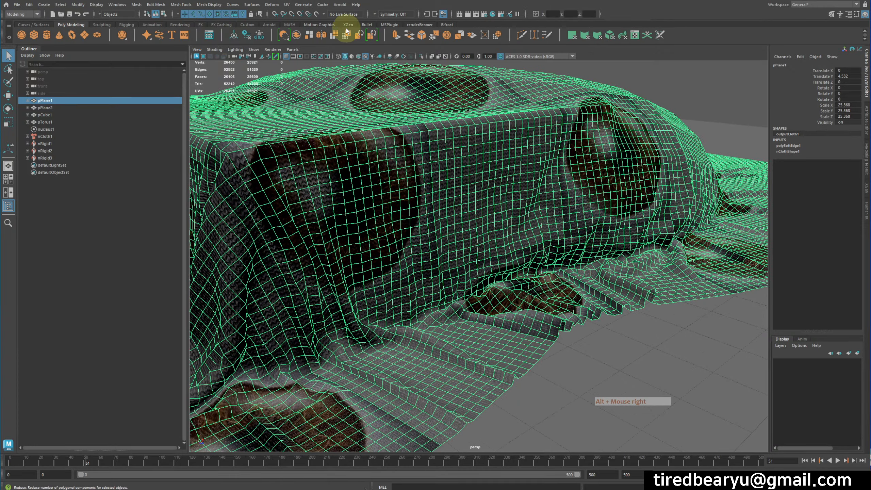
Add an Arnold skydome light and render the draped cloth in the Arnold RenderView.
click(340, 4)
mouse_move(357, 35)
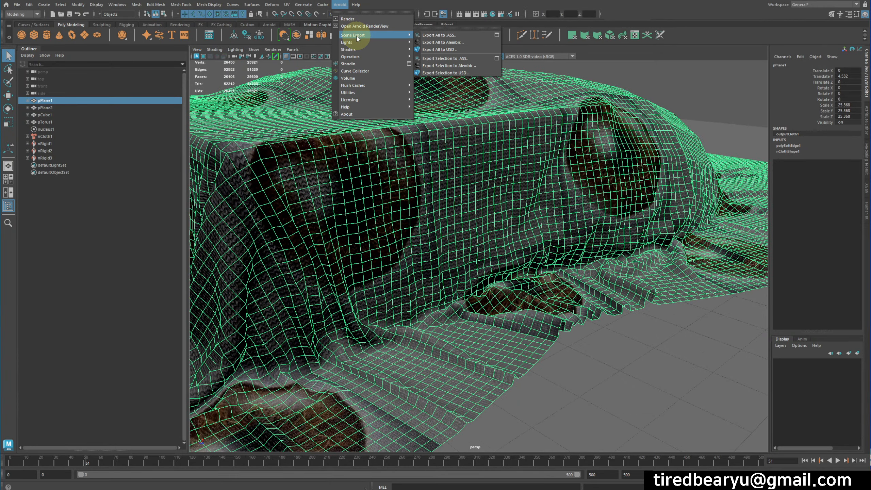
click(460, 52)
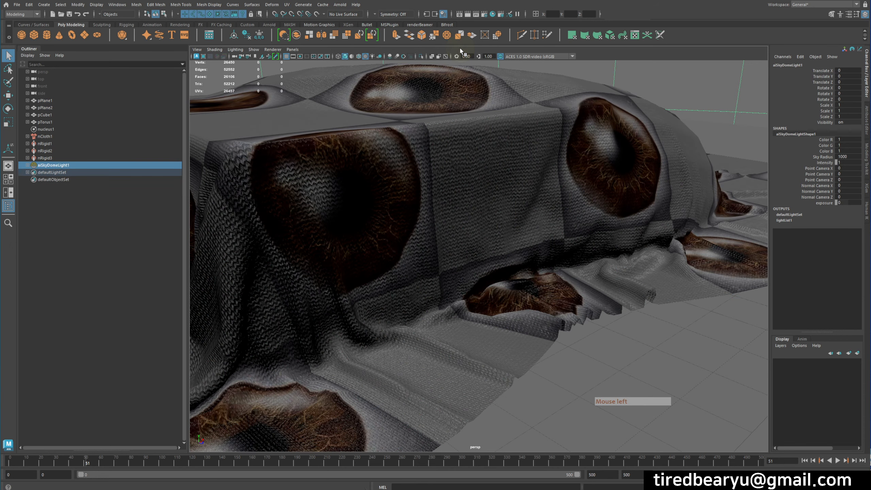
click(345, 6)
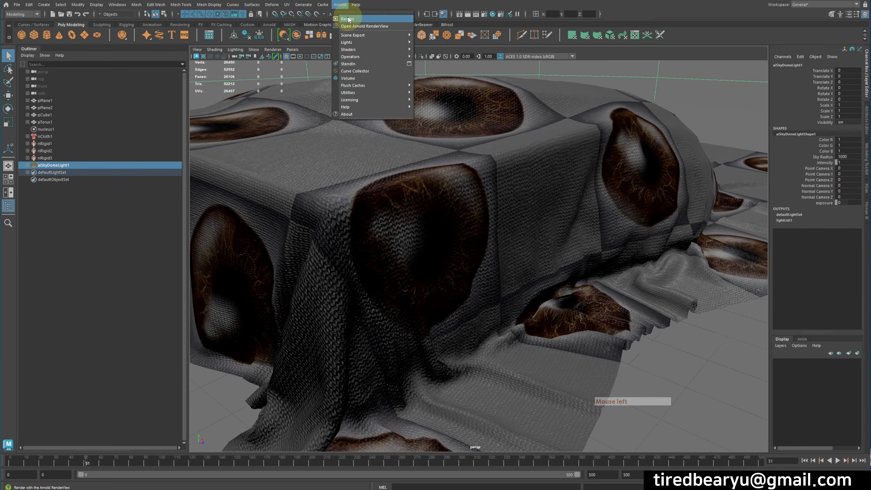
click(347, 18)
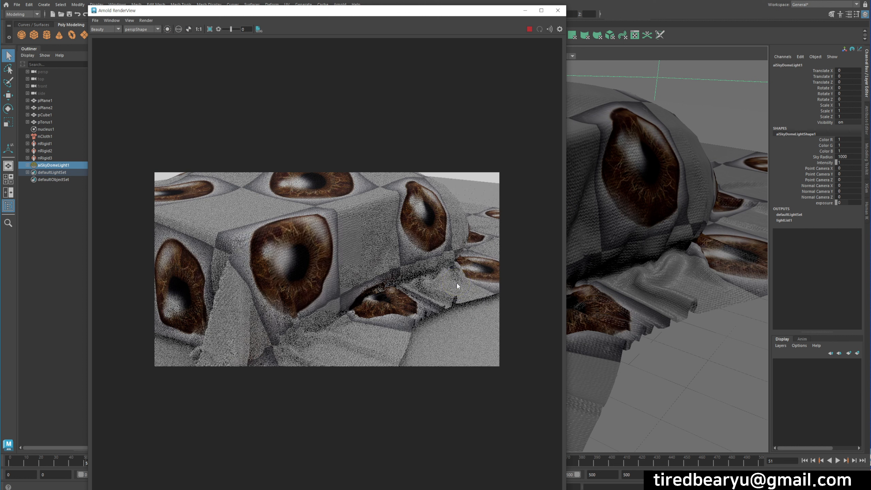
Open the skydome light's attributes and connect a file texture to its color.
click(740, 95)
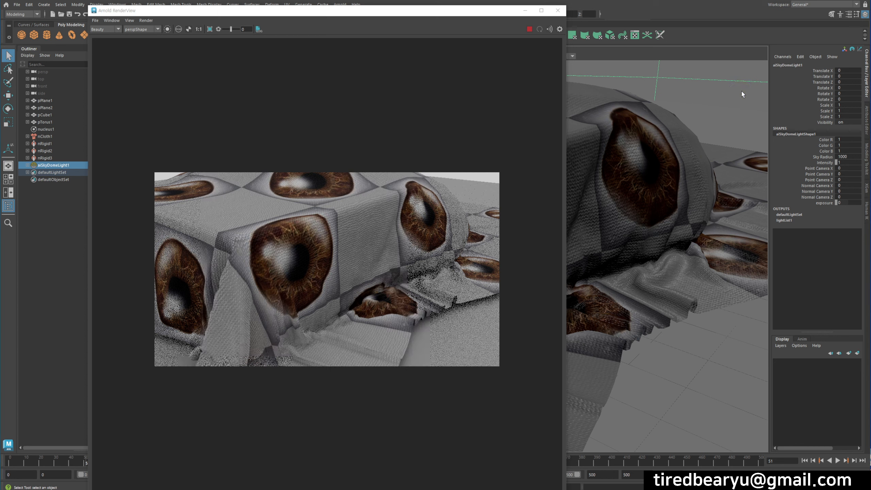
key(ctrl+a)
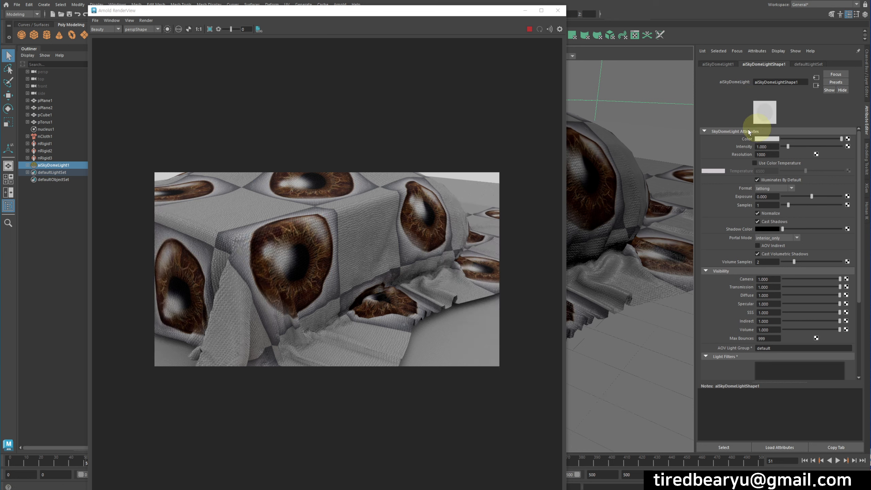
click(847, 139)
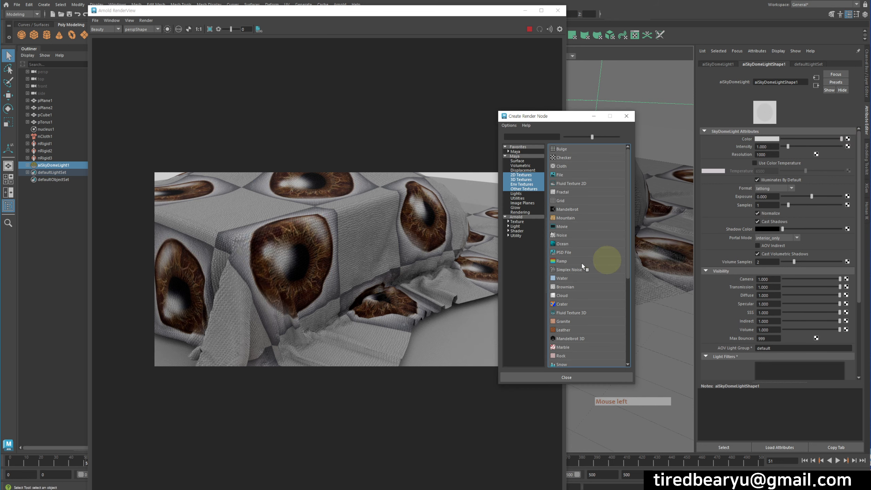
click(560, 174)
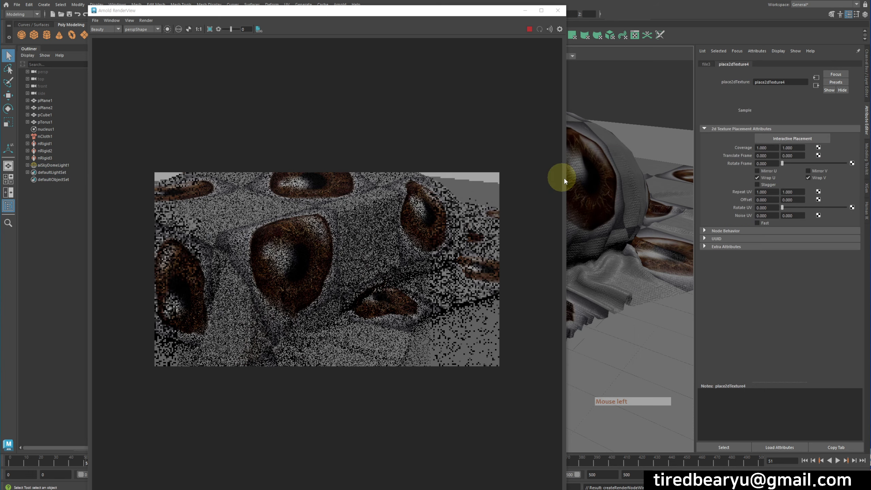
Load Interior1_Color.exr from the project's sourceimages folder as the image of the skydome light's file texture.
click(706, 65)
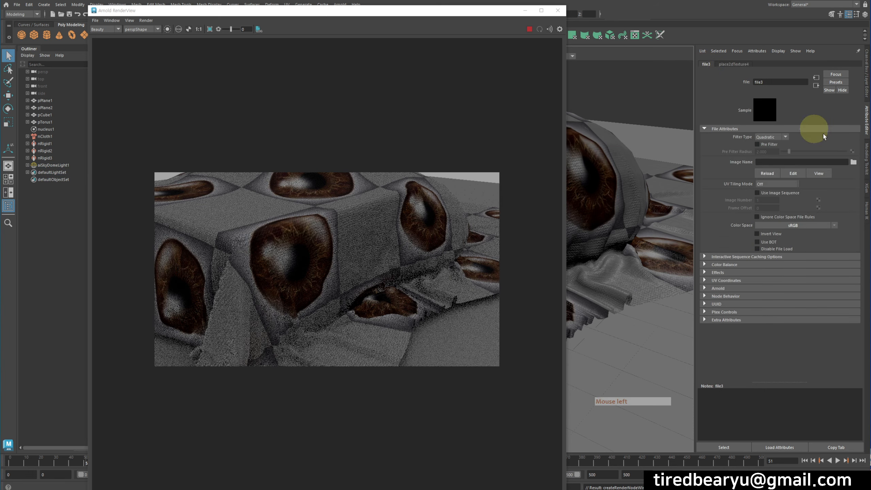
click(853, 162)
scroll(572, 237, down, 1)
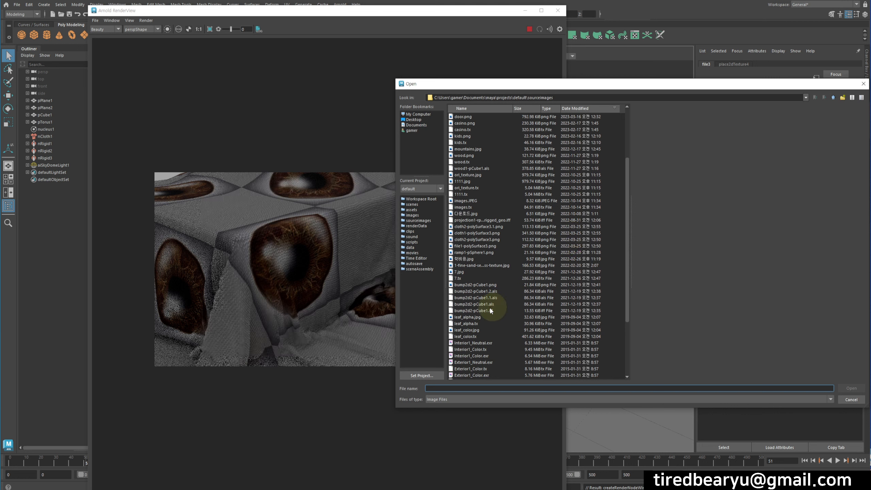
click(478, 343)
scroll(507, 343, down, 4)
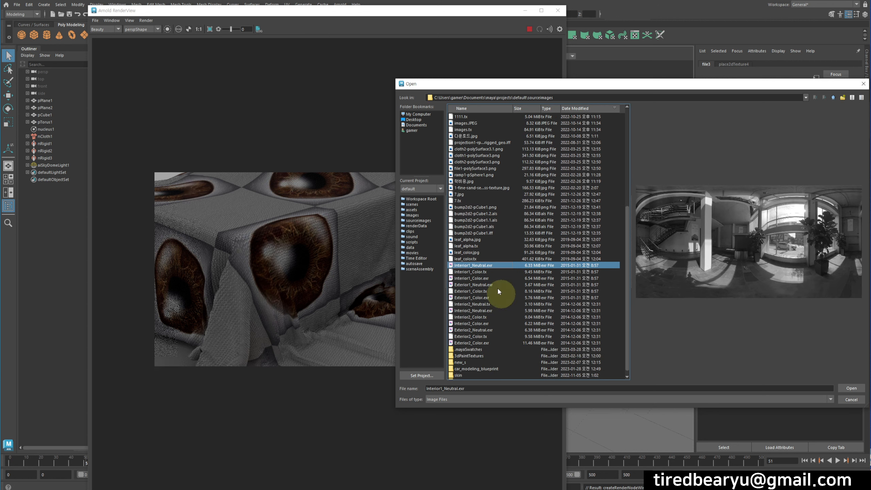
click(476, 272)
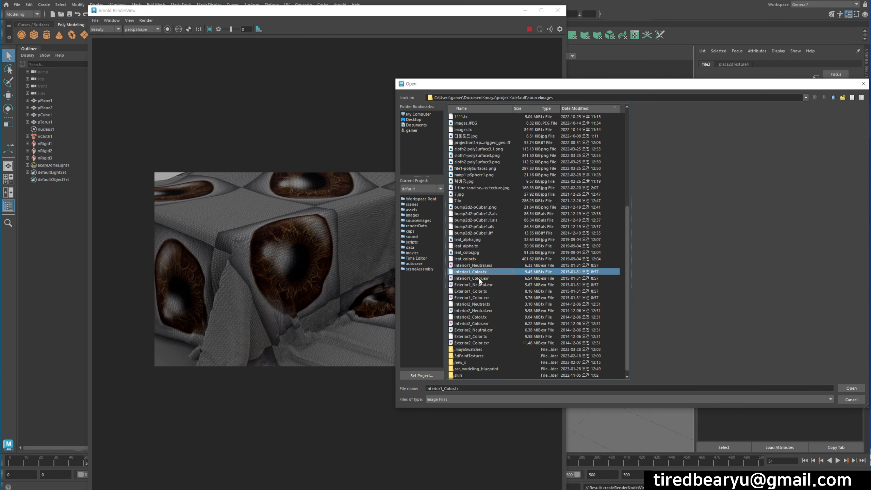
click(479, 279)
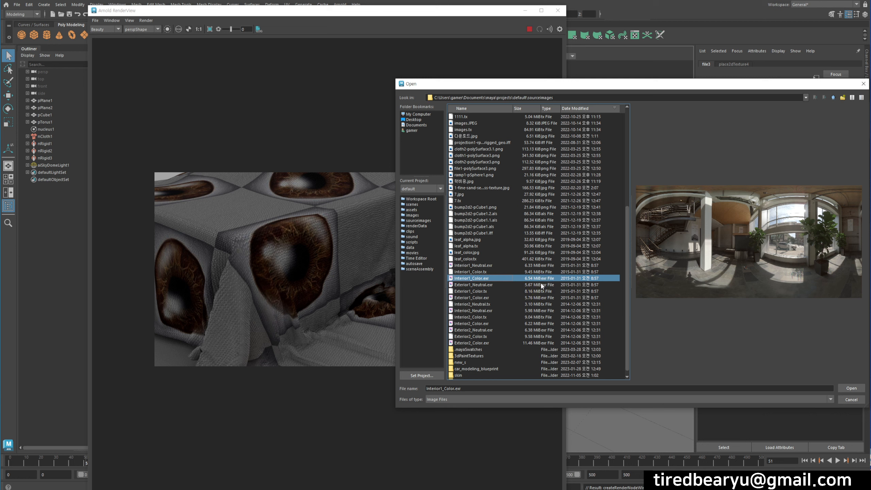
click(497, 281)
click(497, 281)
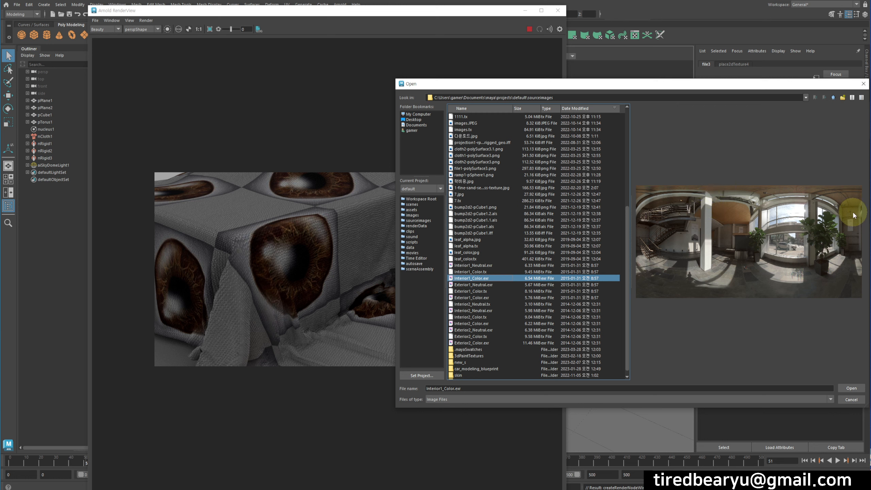
double_click(477, 278)
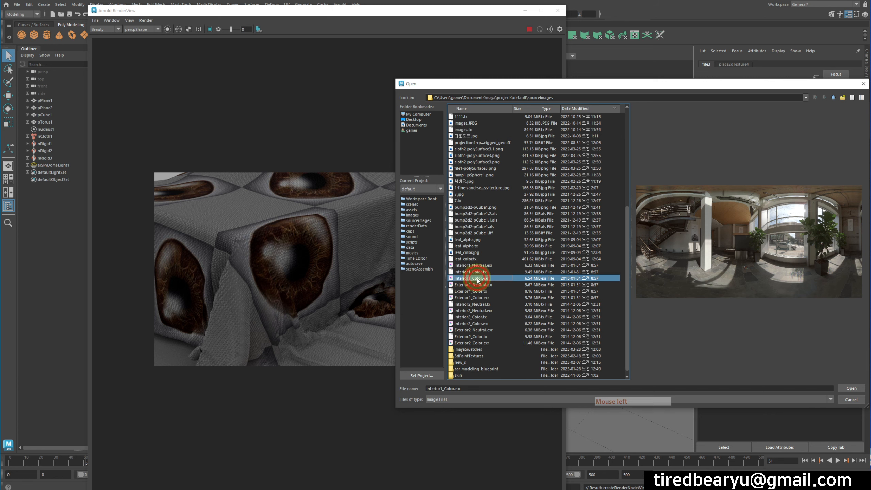